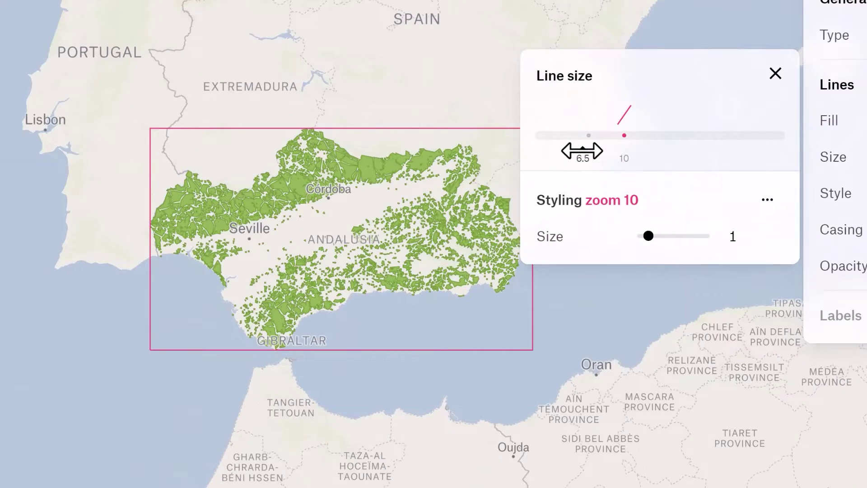
pyautogui.moveTo(583, 150); pyautogui.dragTo(635, 145)
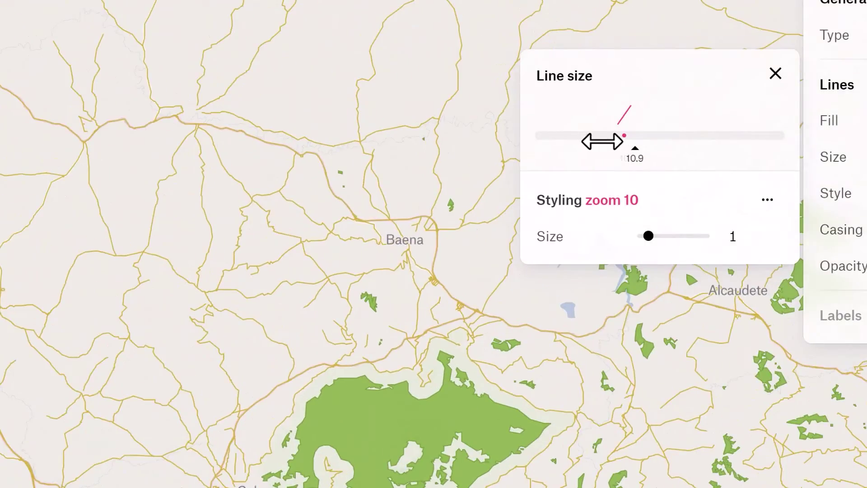
pyautogui.click(602, 139)
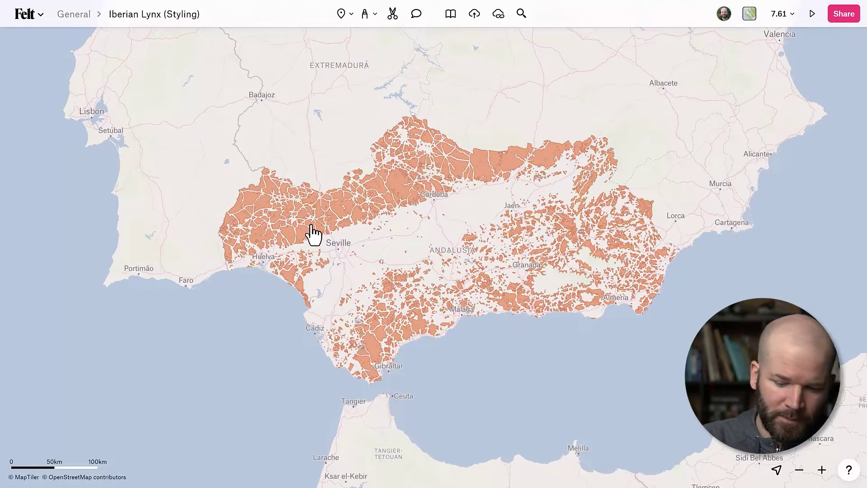
# - Show the legend and set the New Iberian Lynx Habitat layer's polygon fill to green #7AA824
pyautogui.press('l')
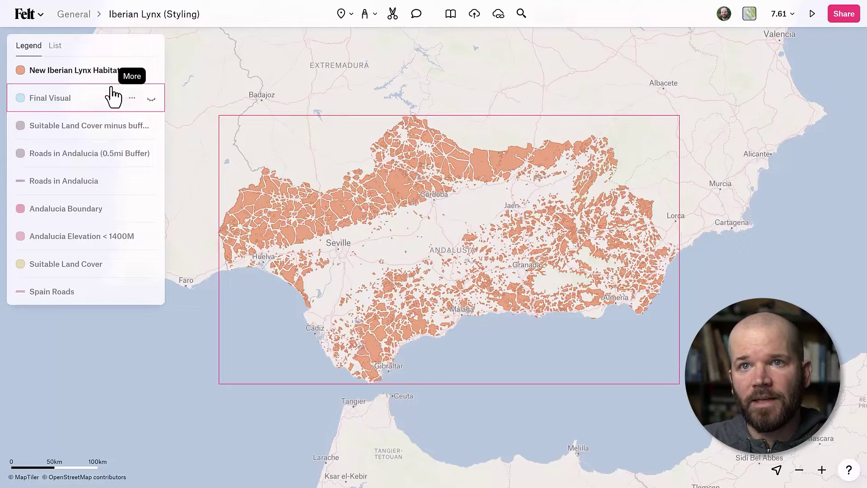
pyautogui.click(52, 78)
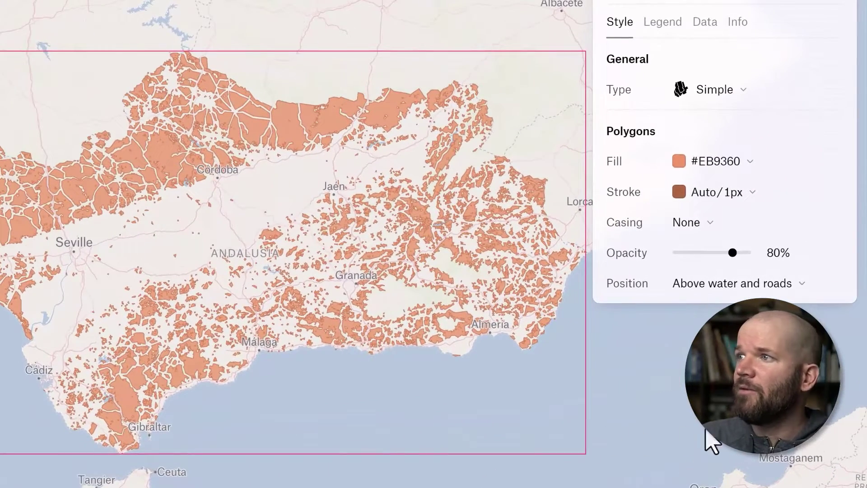
pyautogui.click(709, 164)
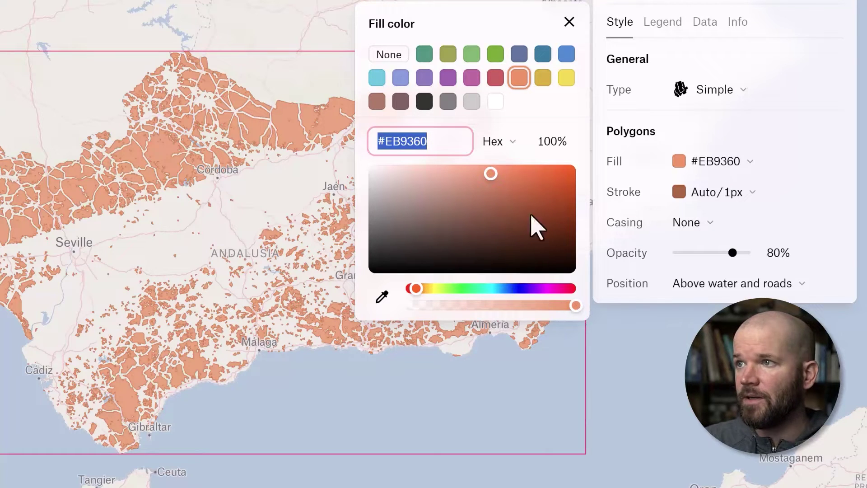
pyautogui.click(496, 55)
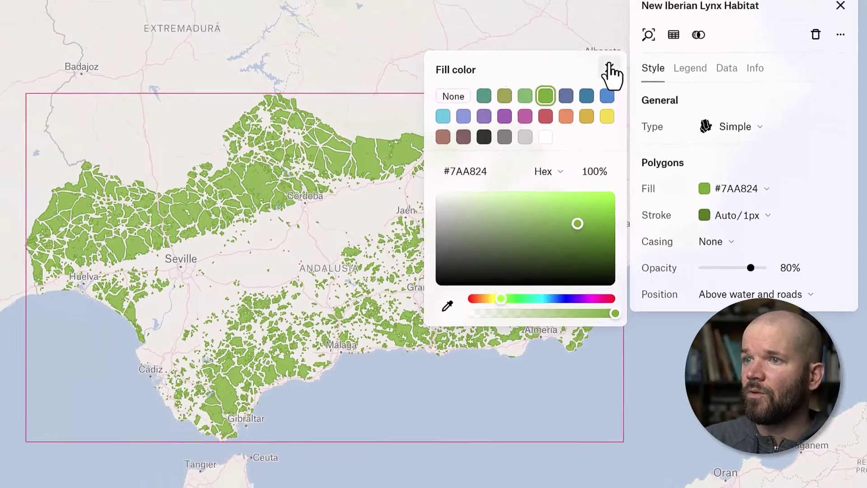
pyautogui.click(610, 70)
# - Set the habitat polygons' stroke color to dark green #577A14 instead of the automatic color
pyautogui.click(729, 216)
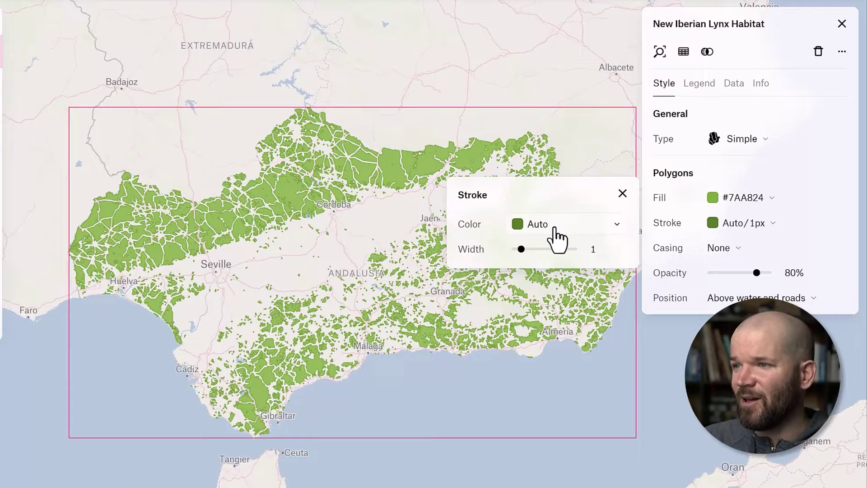
pyautogui.click(537, 226)
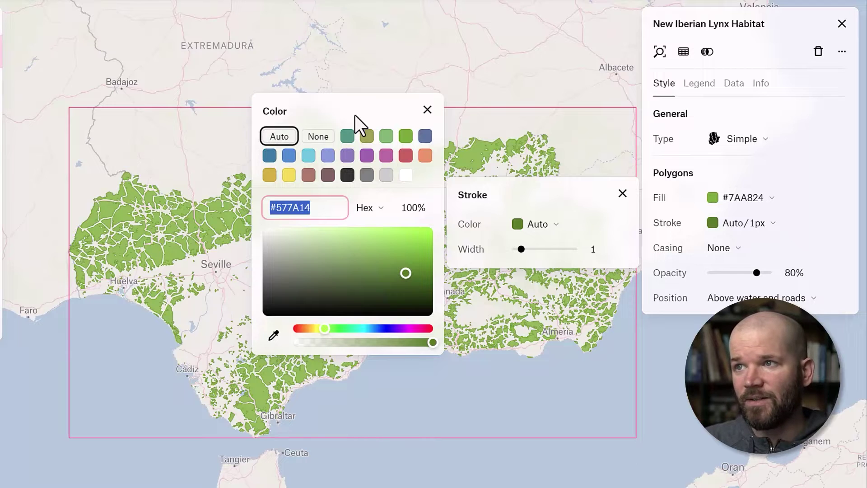
pyautogui.click(427, 110)
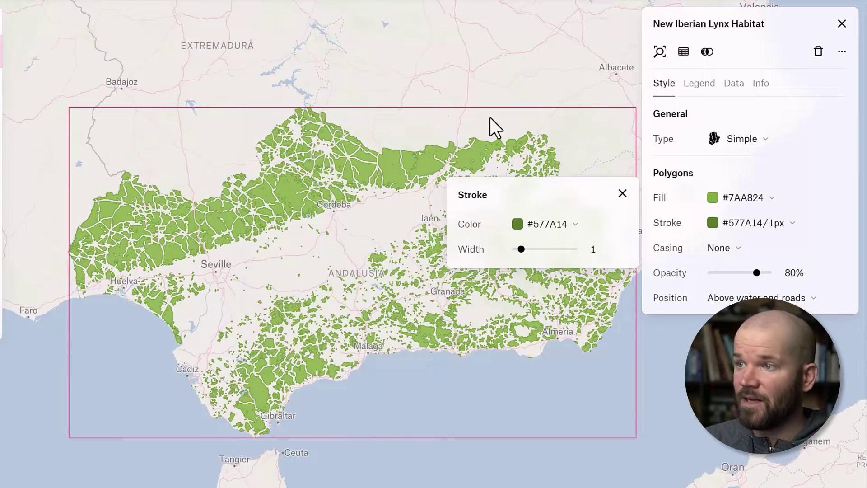
pyautogui.click(622, 193)
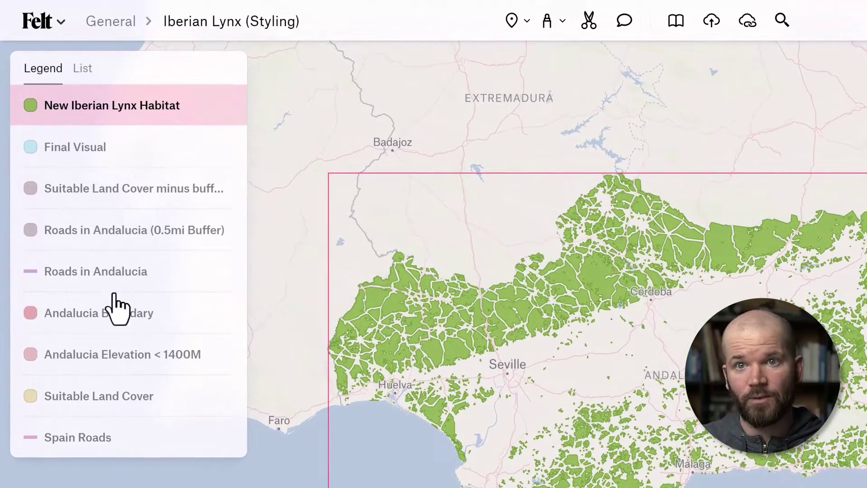
# - Show the Roads in Andalucia layer and style its lines with fill #D5B02A and size 1
pyautogui.click(227, 273)
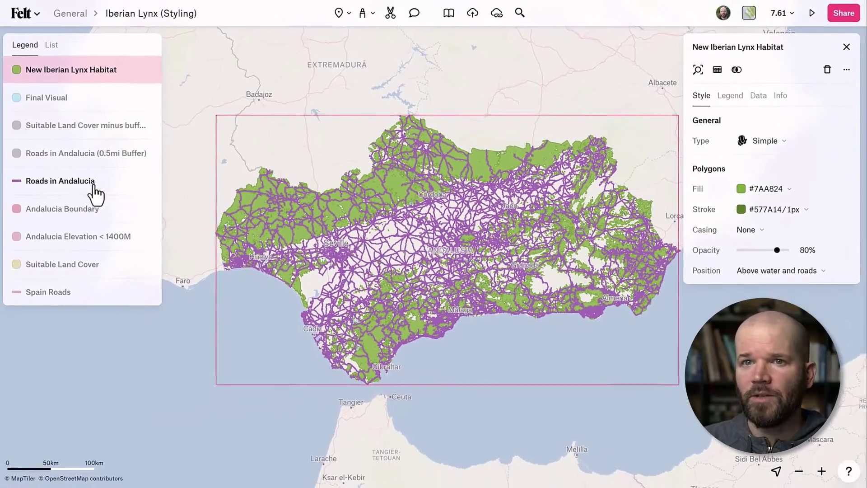
pyautogui.click(13, 180)
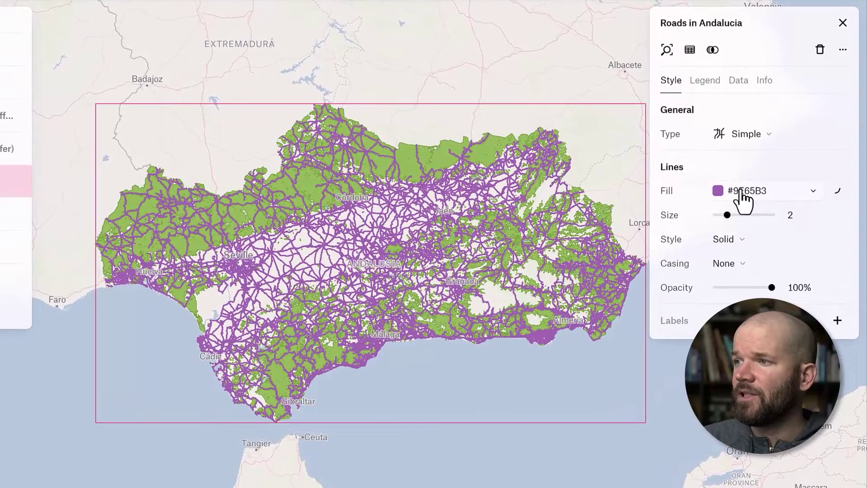
pyautogui.click(741, 193)
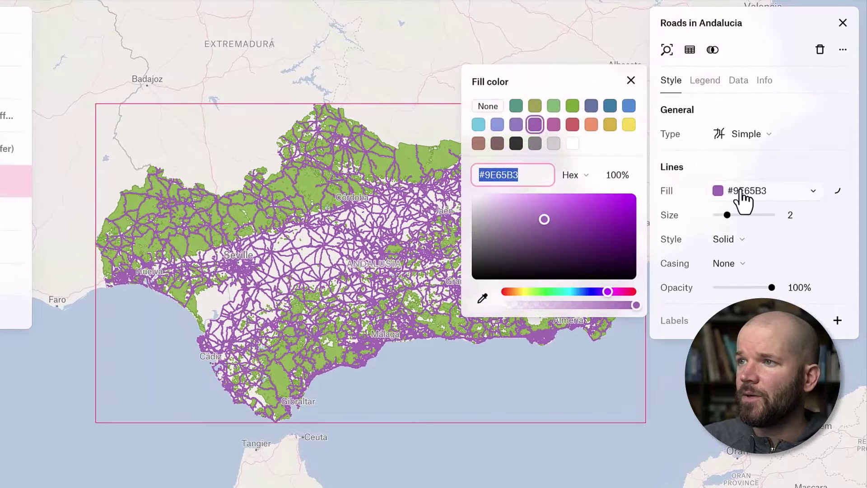
pyautogui.click(610, 125)
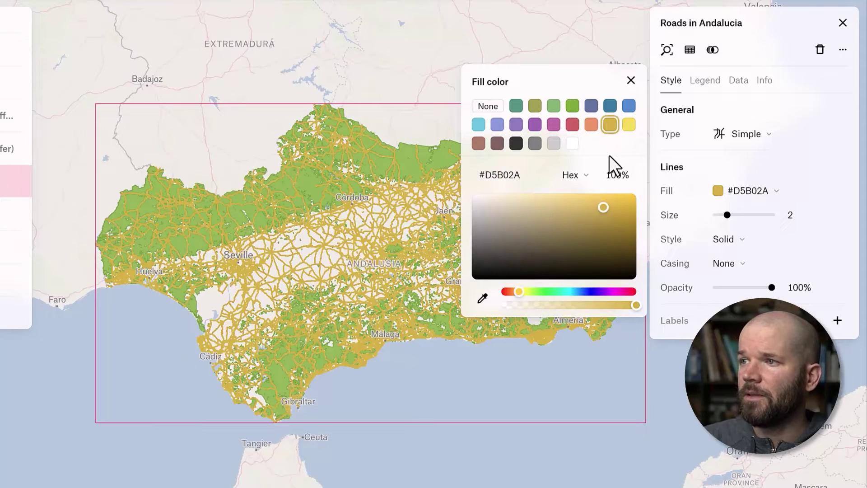
pyautogui.click(631, 81)
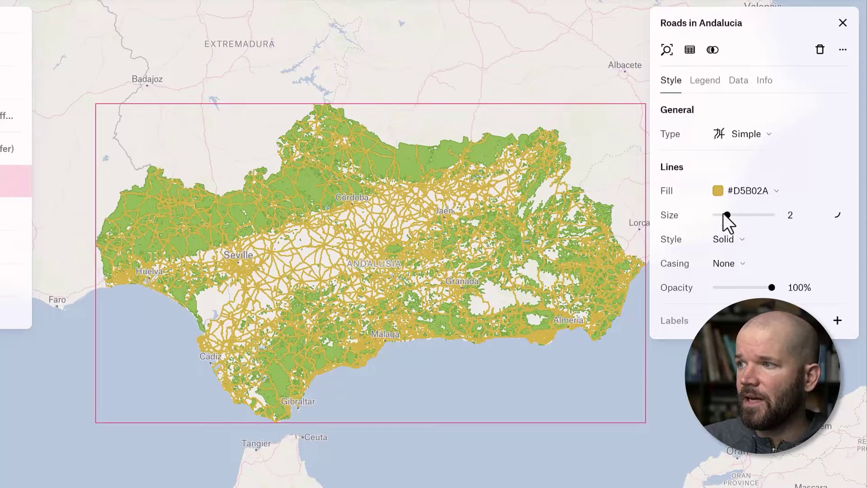
pyautogui.moveTo(724, 215); pyautogui.dragTo(721, 215)
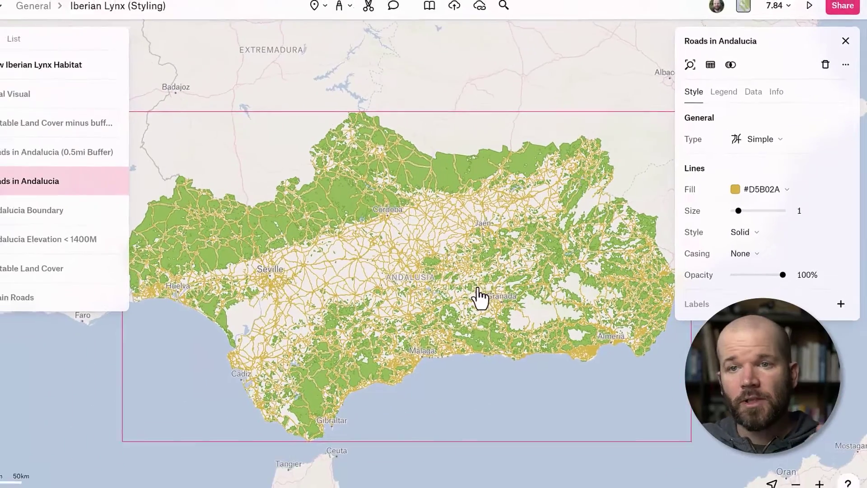
# - Examine how densely the road lines cover the habitat at close and distant map zoom levels
pyautogui.scroll(3, 407, 253)
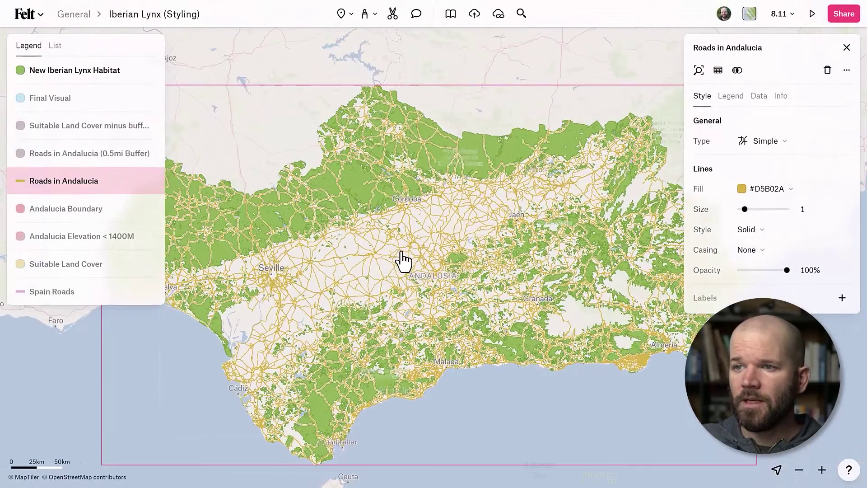
pyautogui.scroll(5, 402, 246)
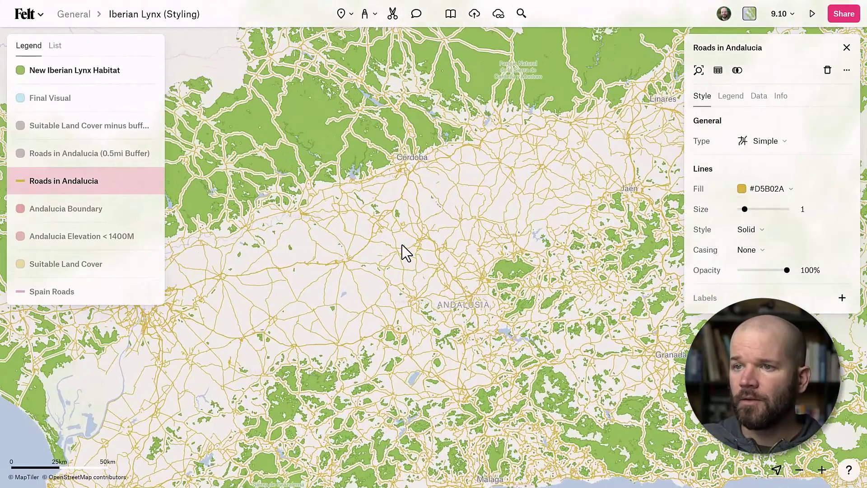
pyautogui.scroll(2, 402, 244)
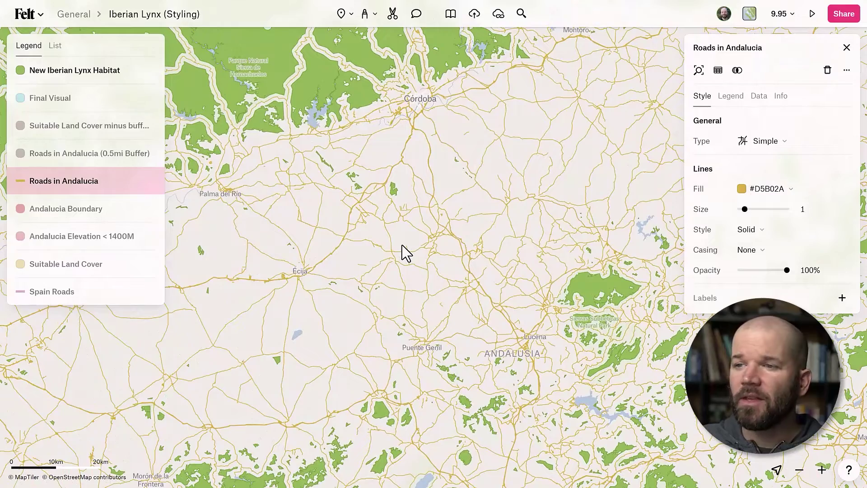
pyautogui.scroll(2, 402, 244)
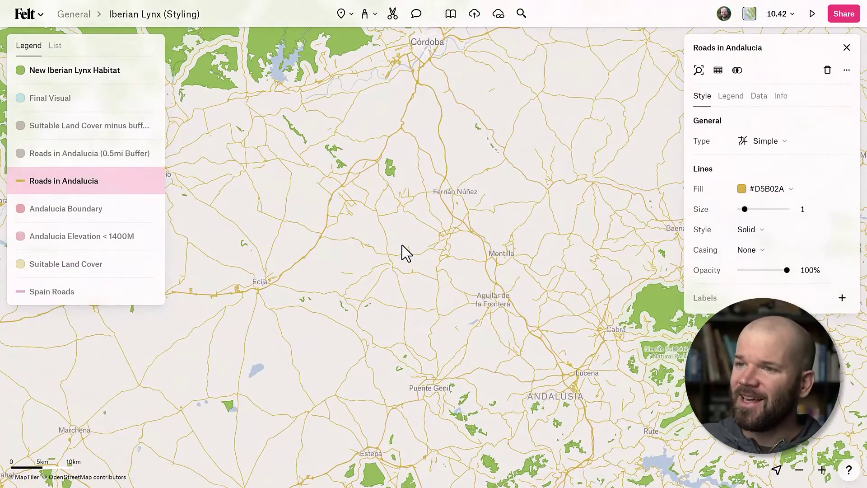
pyautogui.scroll(-7, 402, 245)
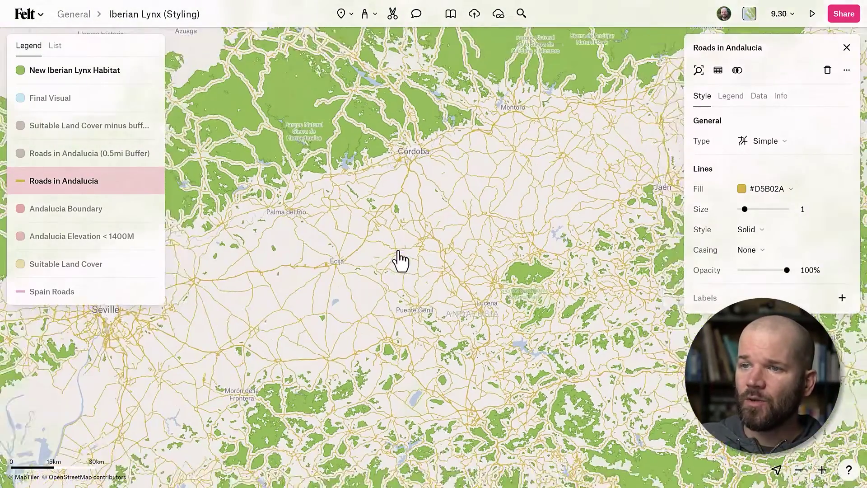
pyautogui.scroll(-8, 402, 253)
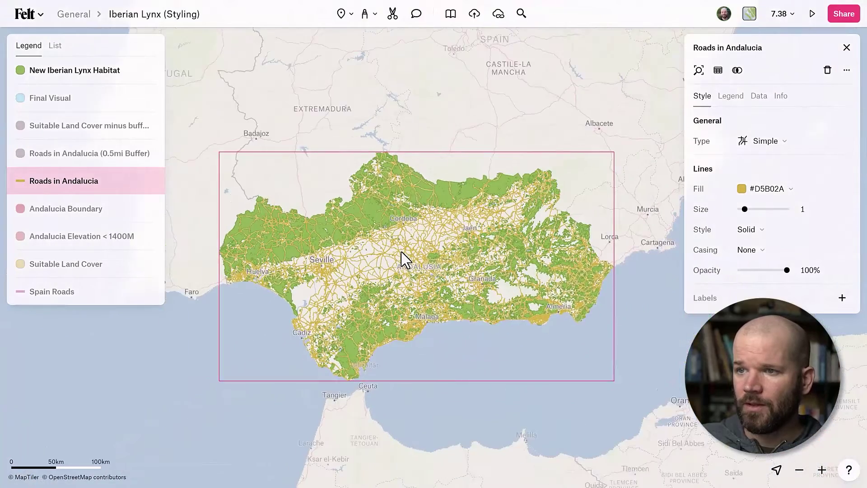
pyautogui.scroll(-2, 403, 259)
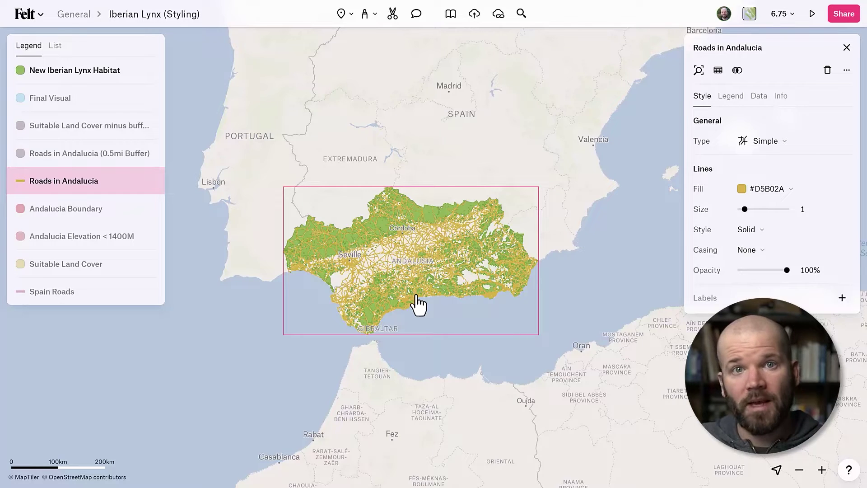
pyautogui.scroll(2, 385, 261)
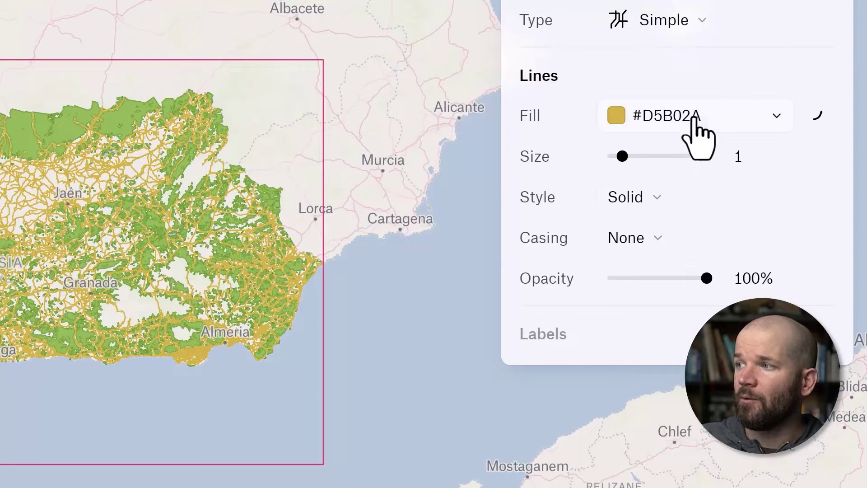
# - Make the road line size vary with map zoom and preview the map at zoom 8.3
pyautogui.click(821, 158)
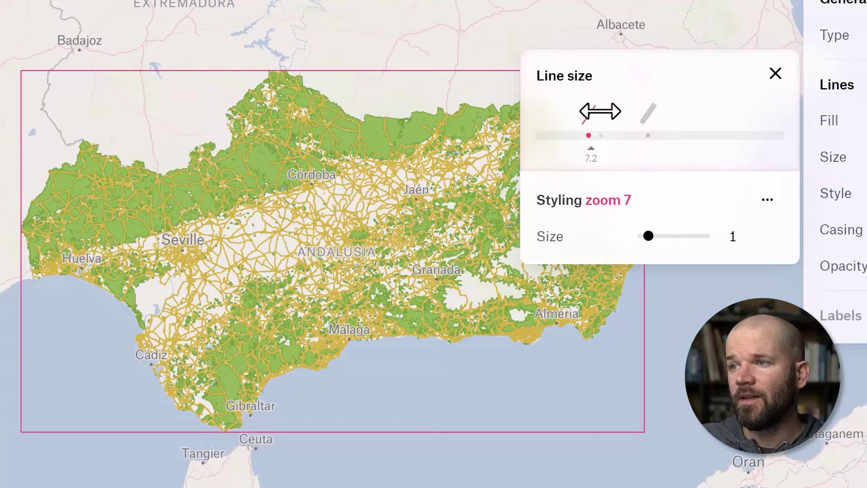
pyautogui.click(646, 118)
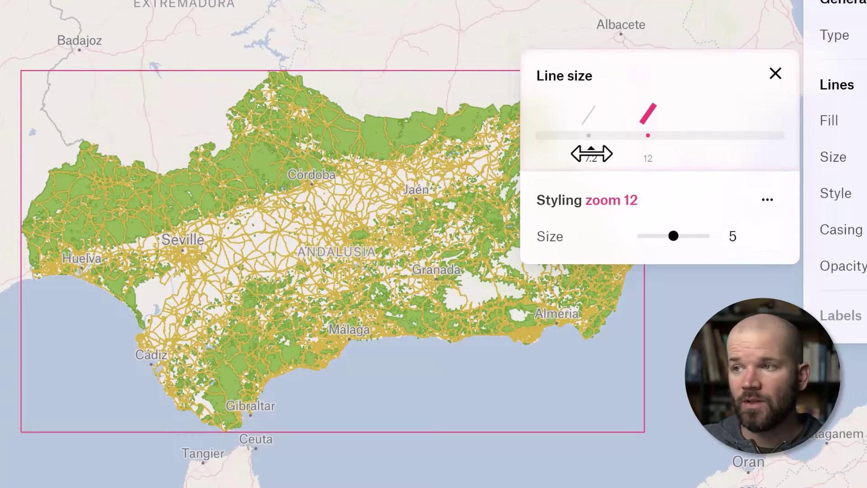
pyautogui.moveTo(591, 154); pyautogui.dragTo(631, 152)
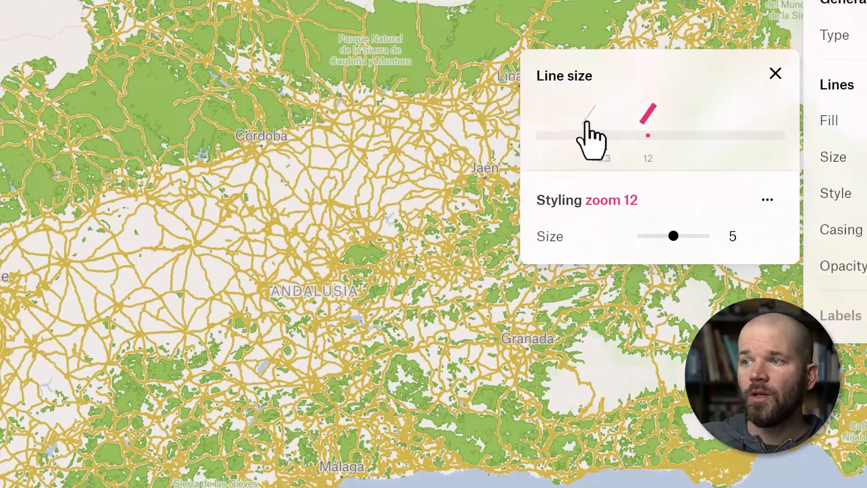
# - Set the road line size to 0 at the zoom 7 stop
pyautogui.click(589, 117)
pyautogui.moveTo(589, 117); pyautogui.dragTo(586, 110)
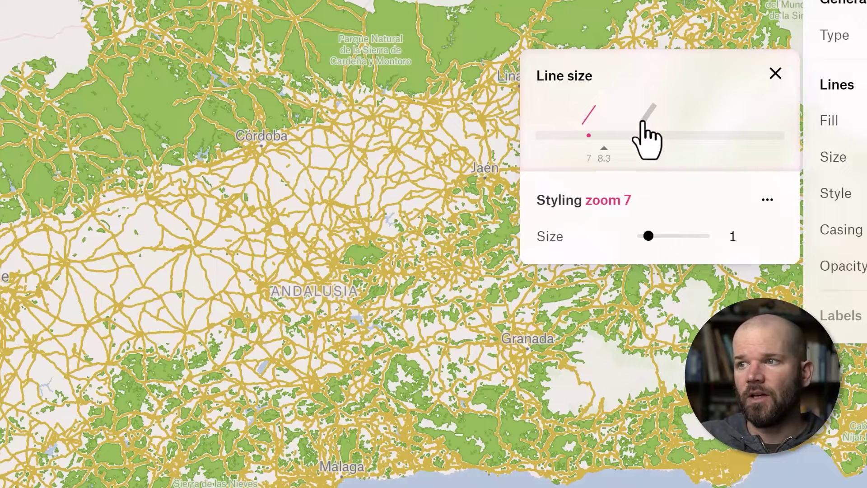
pyautogui.click(584, 130)
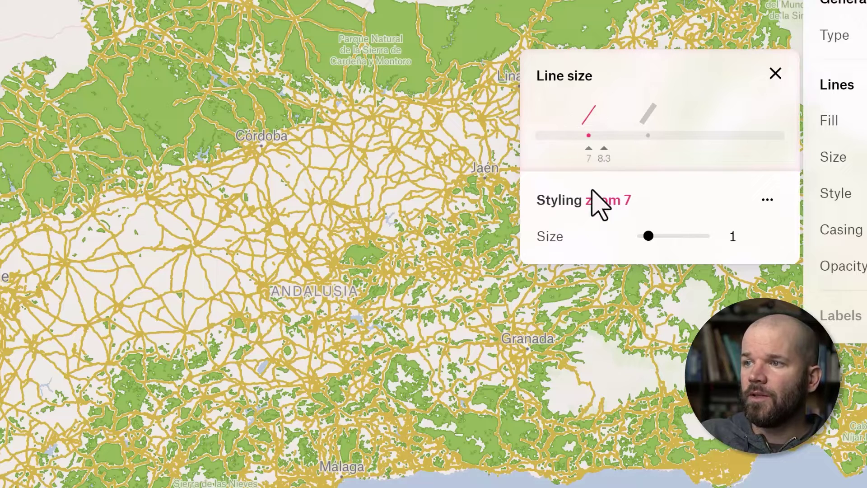
pyautogui.click(731, 236)
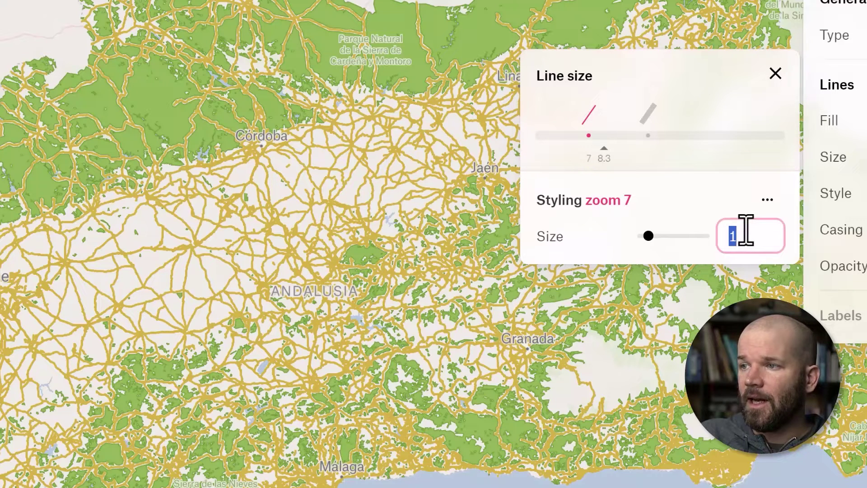
pyautogui.write('0')
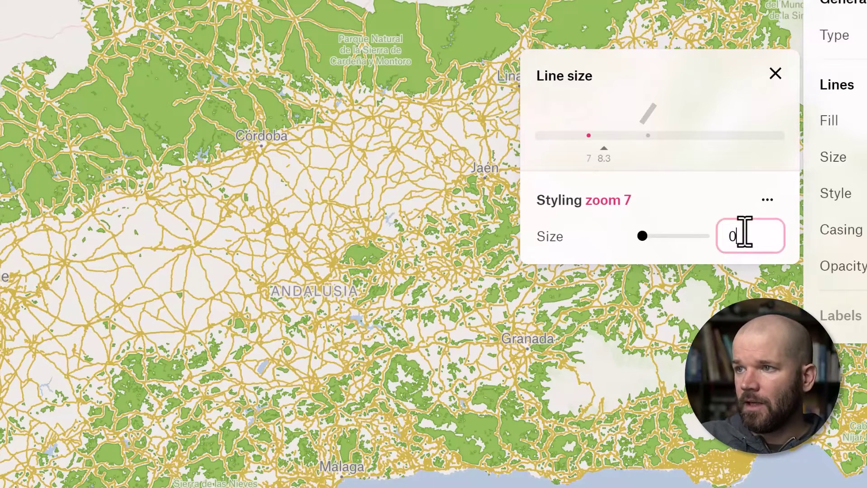
pyautogui.press('Return')
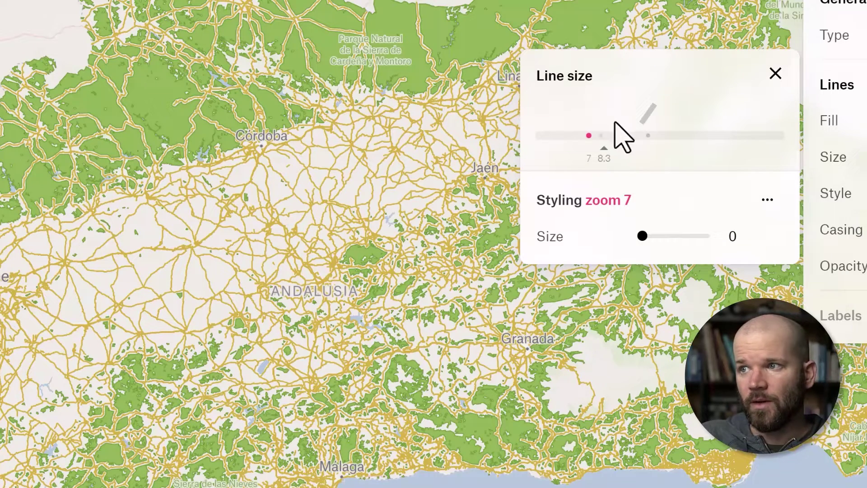
# - Move the zoom 12 stop of the road line size to zoom 10 and set its size to 1
pyautogui.click(648, 117)
pyautogui.moveTo(648, 115); pyautogui.dragTo(628, 113)
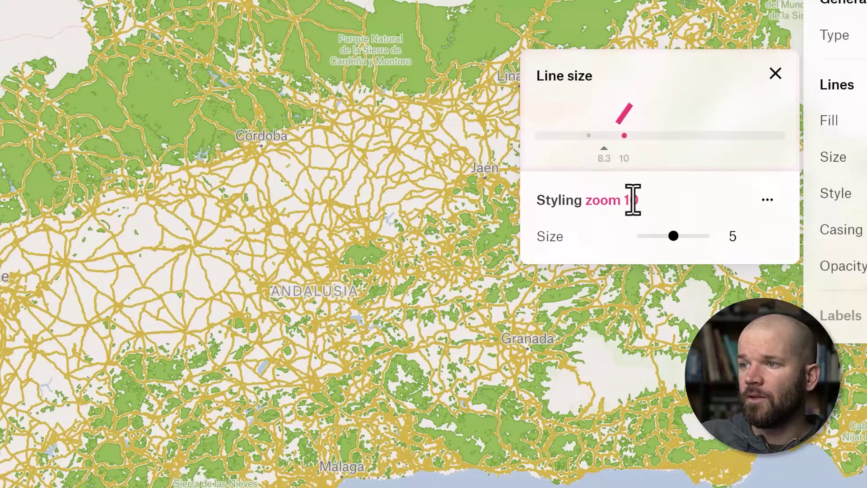
pyautogui.click(740, 236)
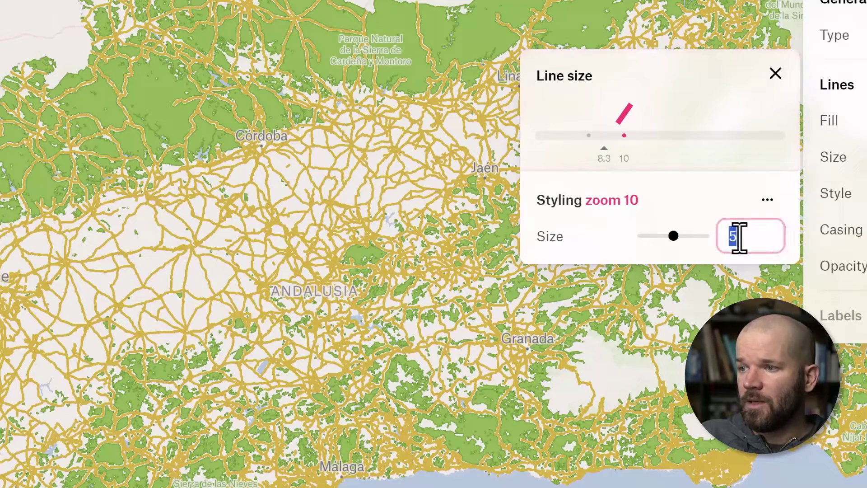
pyautogui.write('1')
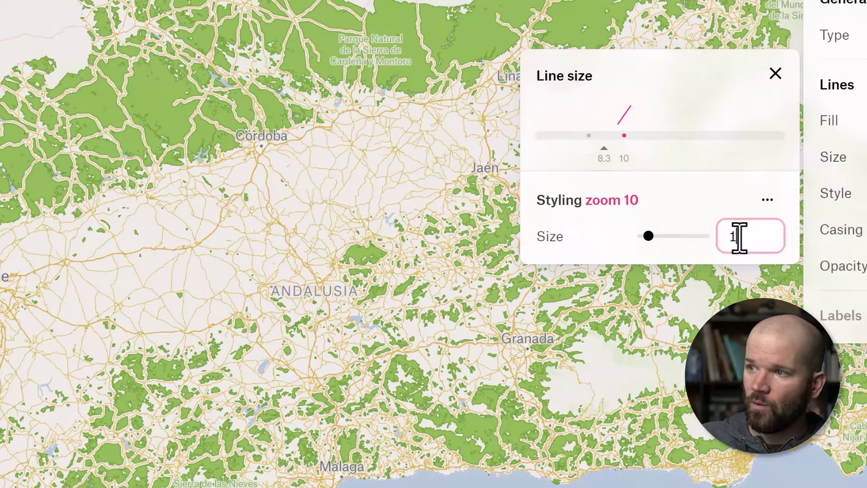
# - Apply size 1 at the zoom 10 stop of the road lines and preview the map at zoom 7.3
pyautogui.press('Return')
pyautogui.moveTo(595, 150)
pyautogui.mouseDown()
pyautogui.moveTo(577, 149)
pyautogui.moveTo(633, 143)
pyautogui.moveTo(623, 143)
pyautogui.mouseUp()
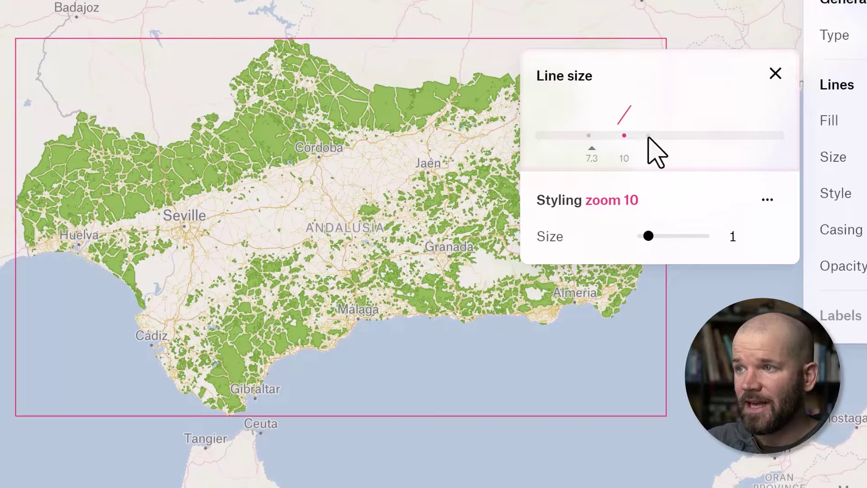
# - Try adding extra road line size stops at zoom 12, 14 and 16, undo them, and close the line size settings
pyautogui.click(650, 135)
pyautogui.click(673, 135)
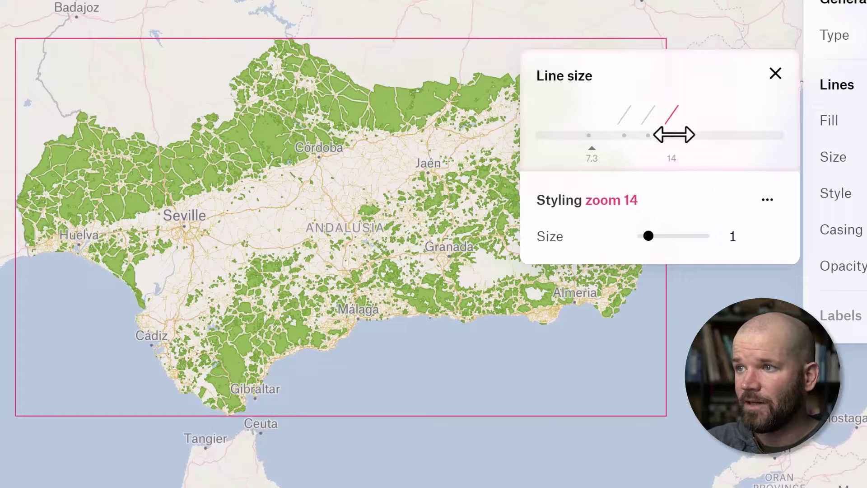
pyautogui.click(696, 135)
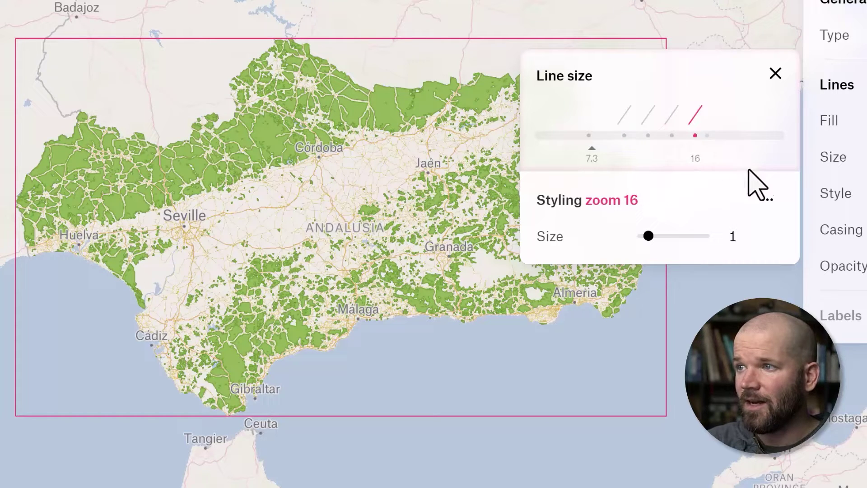
pyautogui.hotkey('ctrl', 'z')
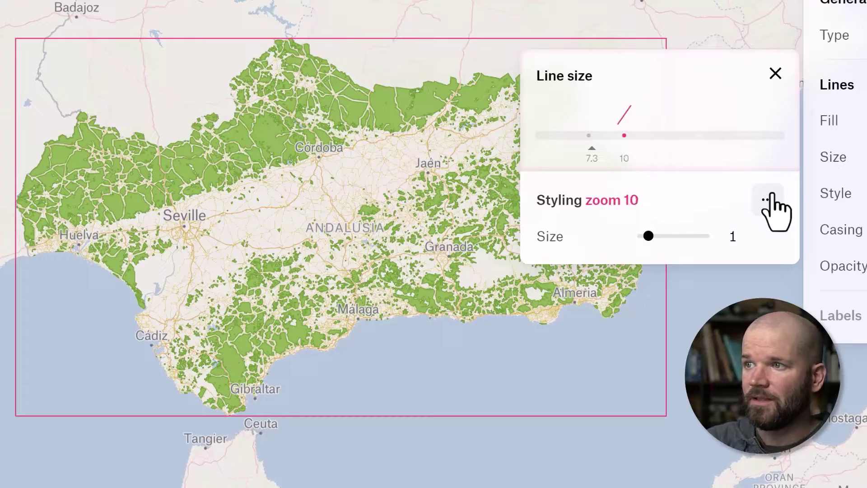
pyautogui.click(775, 73)
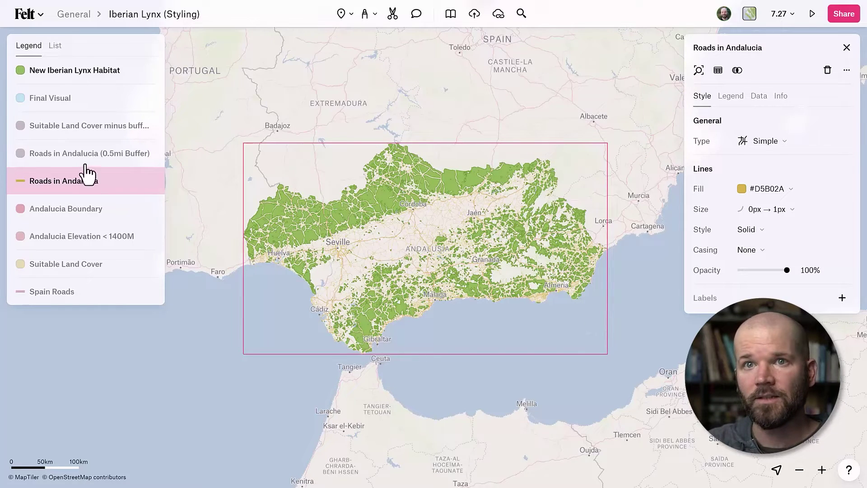
# - Make the New Iberian Lynx Habitat opacity vary with map zoom, with its stops at zoom 3 and zoom 7
pyautogui.click(43, 73)
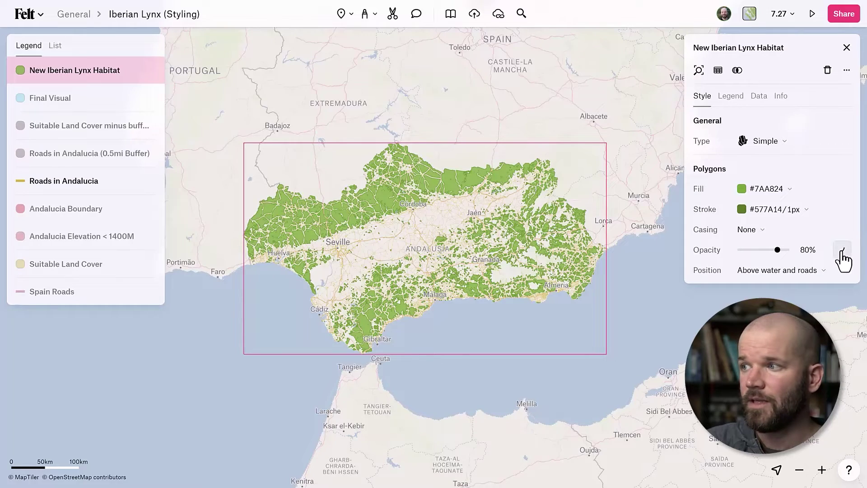
pyautogui.click(842, 253)
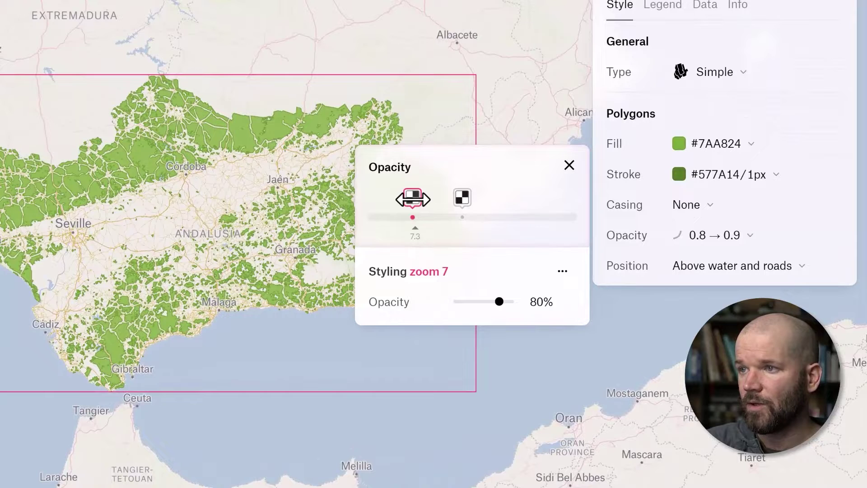
pyautogui.moveTo(413, 199); pyautogui.dragTo(373, 199)
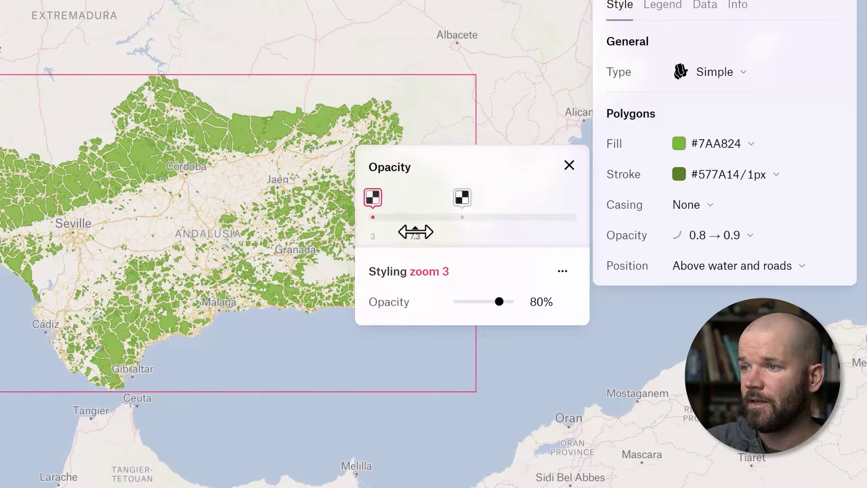
pyautogui.moveTo(462, 199); pyautogui.dragTo(413, 196)
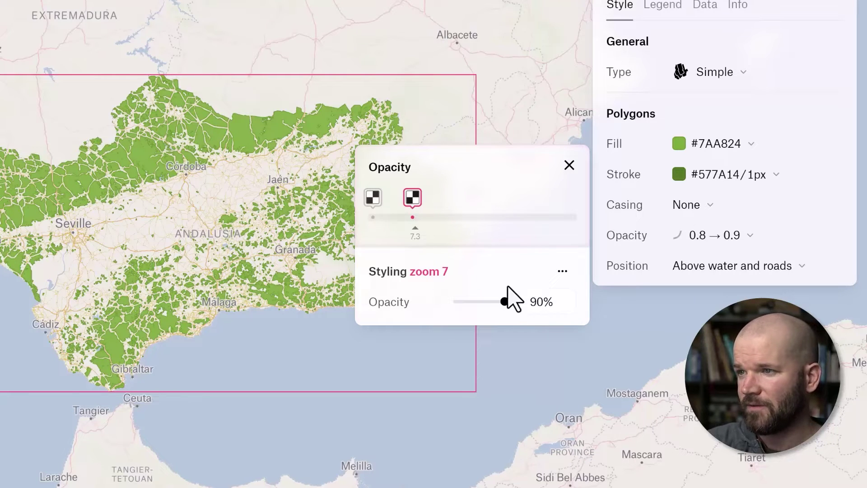
# - Set the habitat opacity to 0% at the zoom 3 stop, preview a more distant map view, and move that stop to zoom 5
pyautogui.click(371, 198)
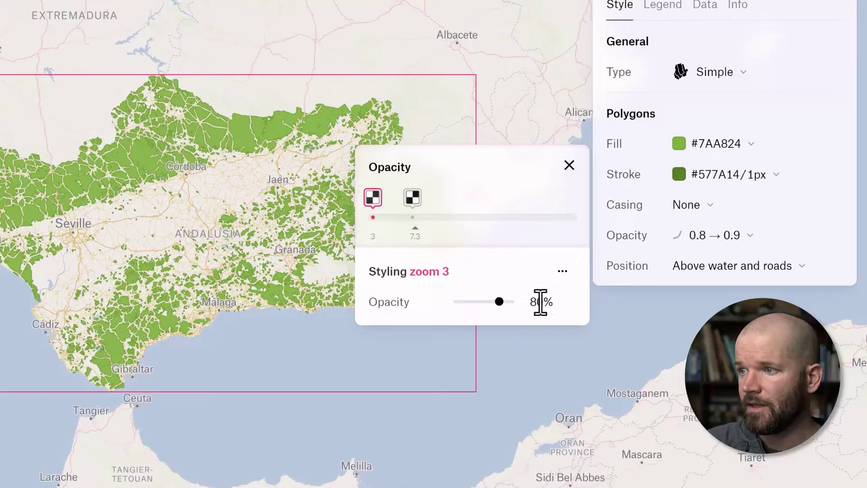
pyautogui.click(540, 302)
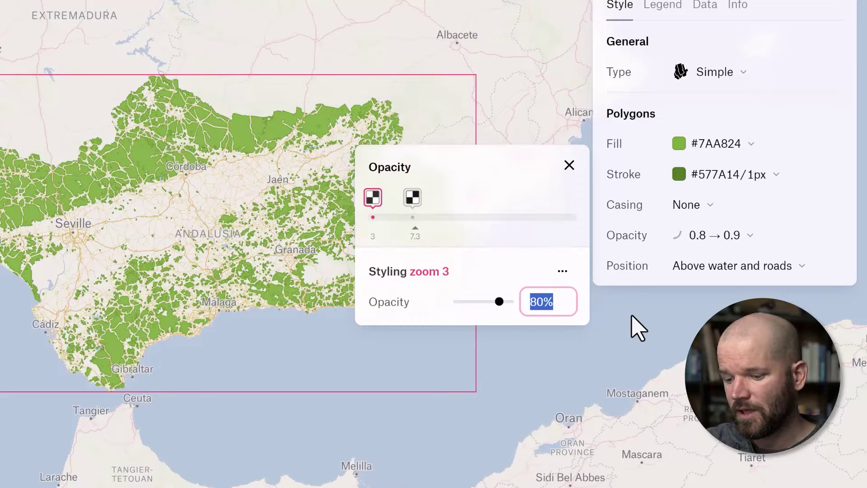
pyautogui.write('0')
pyautogui.press('Return')
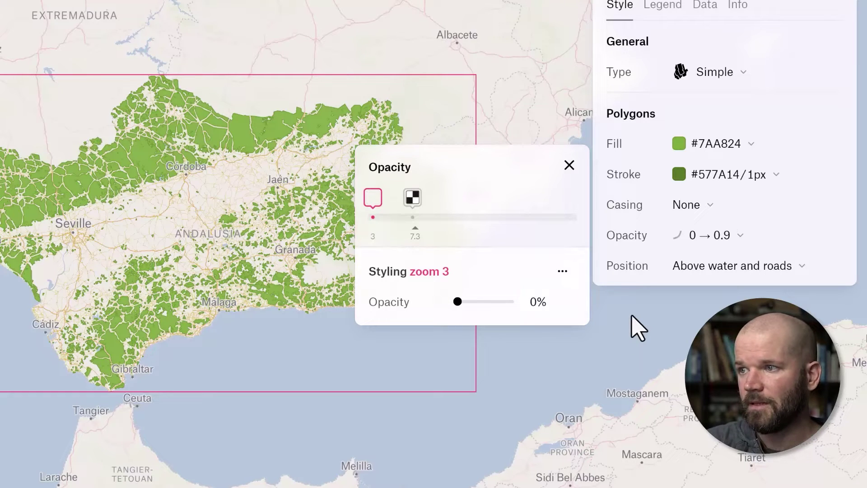
pyautogui.moveTo(414, 226)
pyautogui.mouseDown()
pyautogui.moveTo(368, 224)
pyautogui.moveTo(397, 232)
pyautogui.mouseUp()
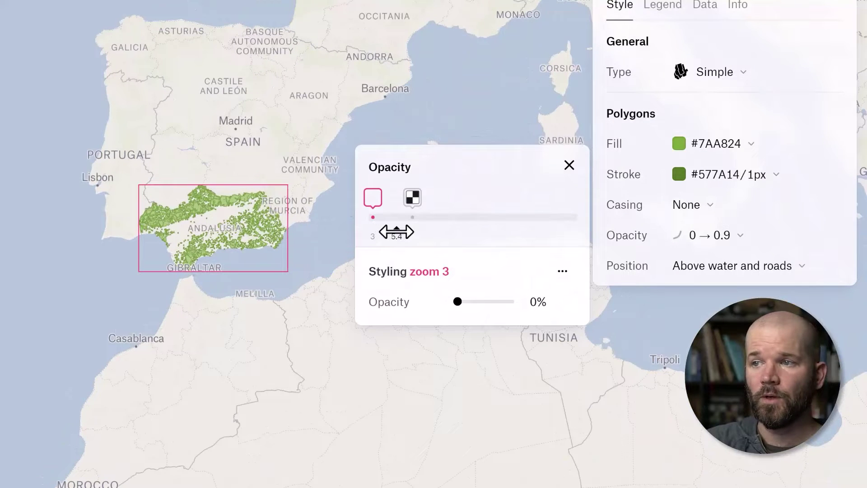
pyautogui.moveTo(373, 198)
pyautogui.mouseDown()
pyautogui.moveTo(393, 199)
pyautogui.moveTo(383, 227)
pyautogui.moveTo(405, 226)
pyautogui.moveTo(392, 226)
pyautogui.mouseUp()
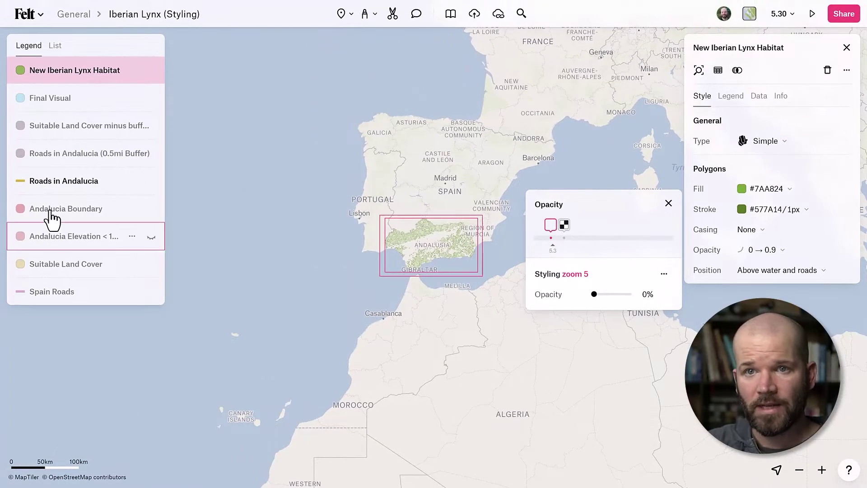
# - Show the Andalucia Boundary layer and move it above all other layers in the legend
pyautogui.click(48, 214)
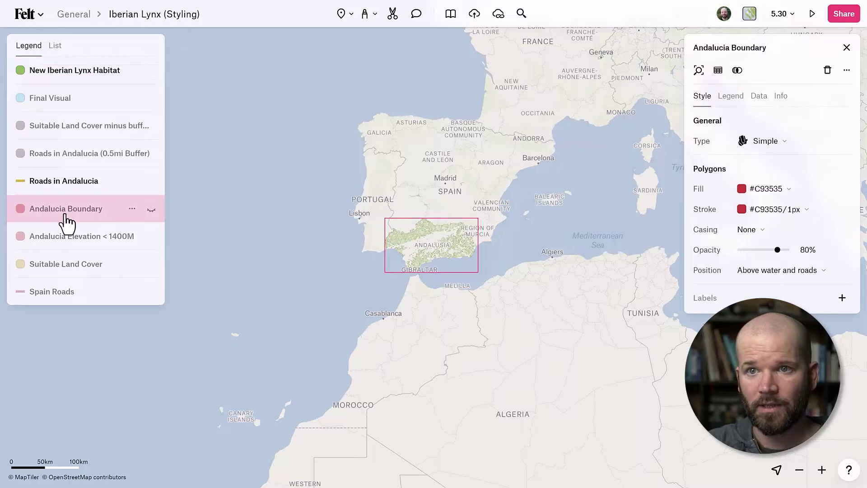
pyautogui.click(151, 211)
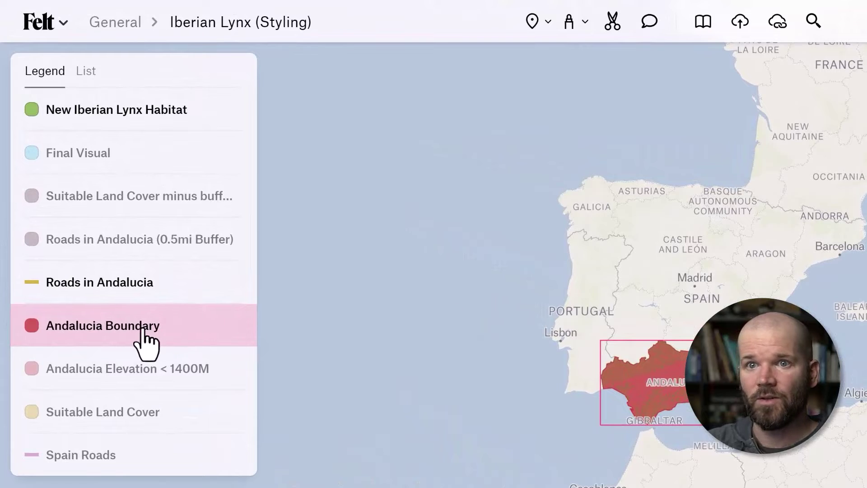
pyautogui.moveTo(140, 332); pyautogui.dragTo(156, 109)
pyautogui.click(206, 110)
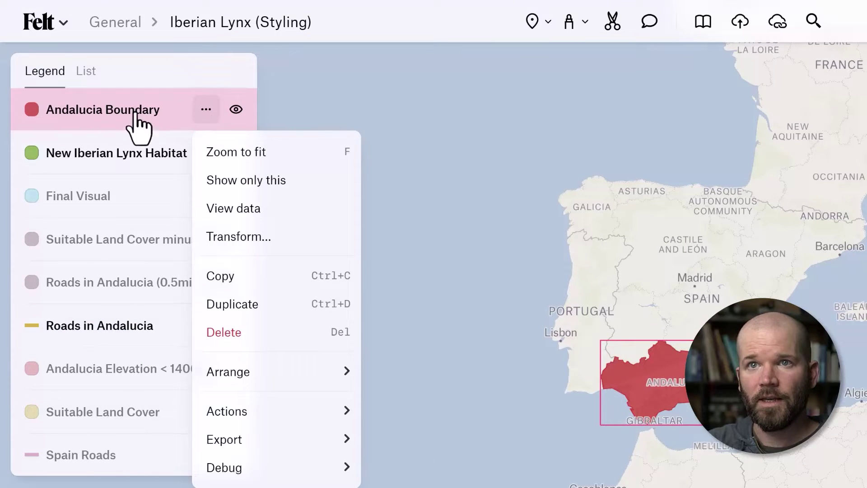
pyautogui.click(103, 118)
# - Move Roads in Andalucia directly below New Iberian Lynx Habitat in the legend and hide both layers
pyautogui.moveTo(106, 326); pyautogui.dragTo(113, 191)
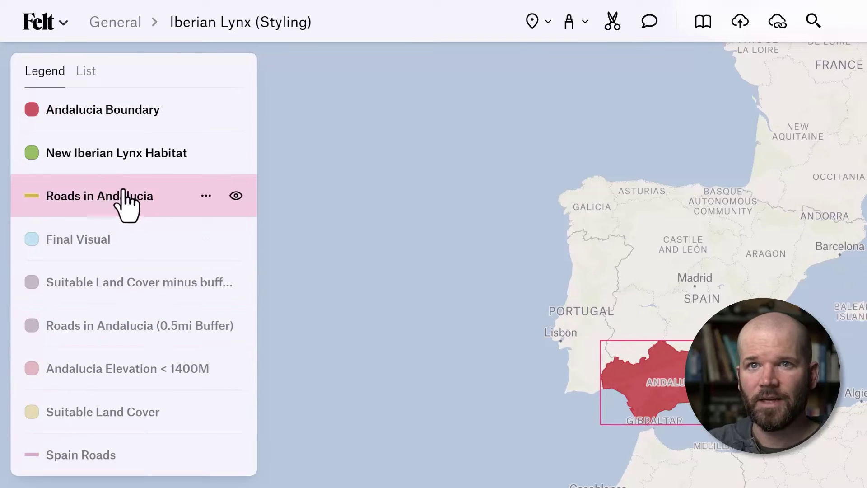
pyautogui.click(236, 153)
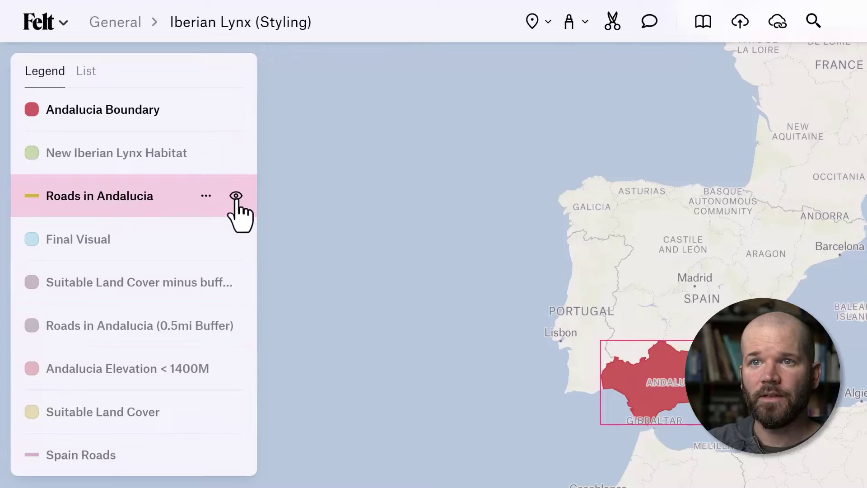
pyautogui.click(236, 198)
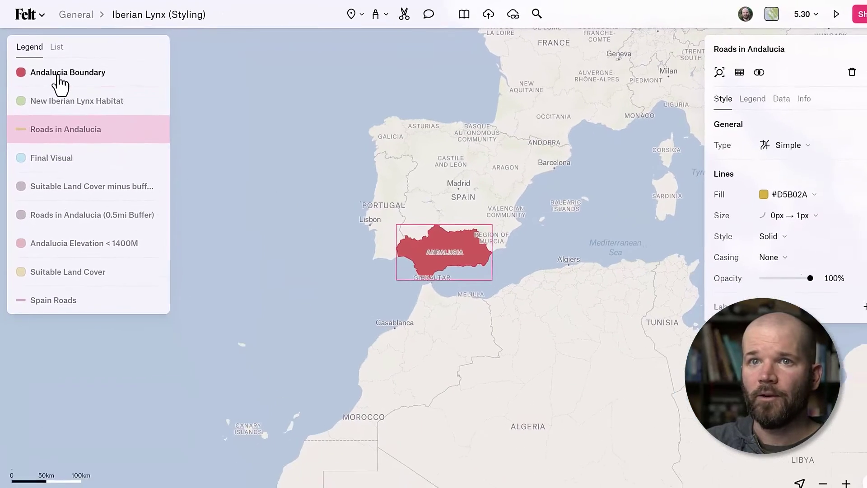
# - Set the Andalucia Boundary fill to green #7AA824 and its stroke color to Auto
pyautogui.click(93, 113)
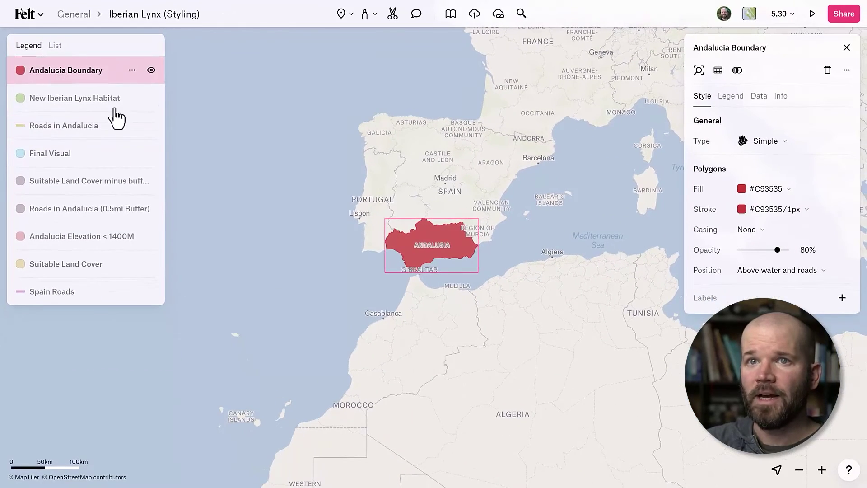
pyautogui.click(770, 193)
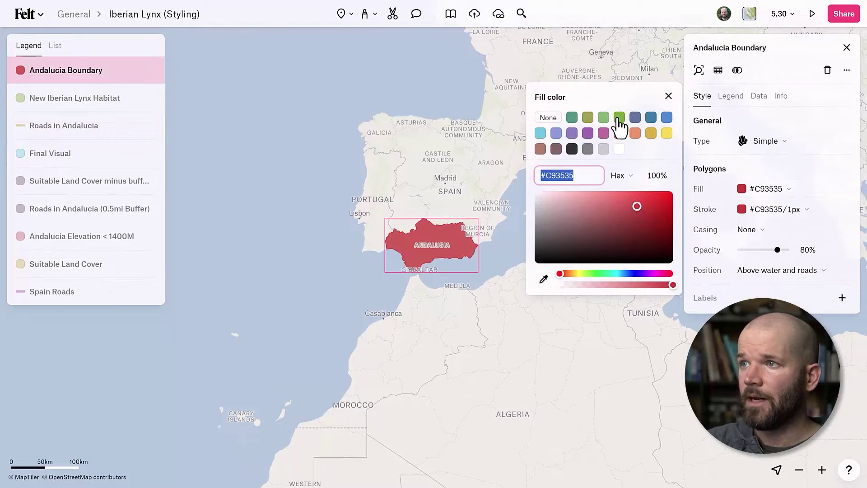
pyautogui.click(618, 118)
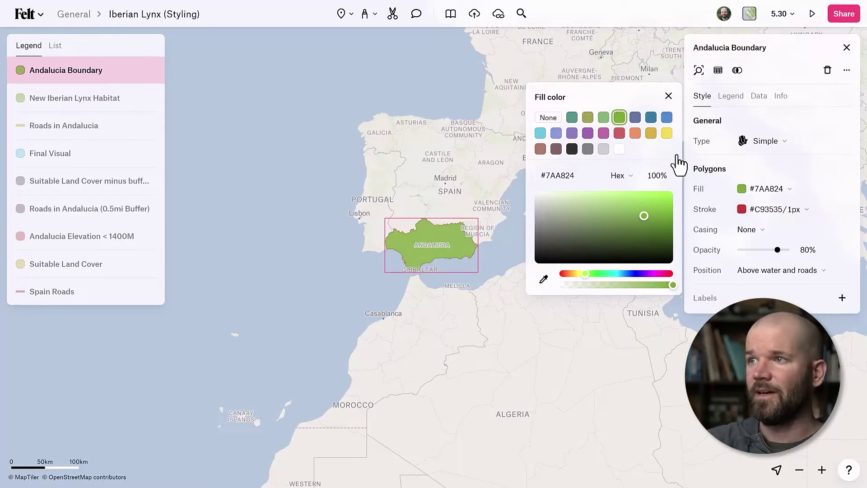
pyautogui.click(763, 212)
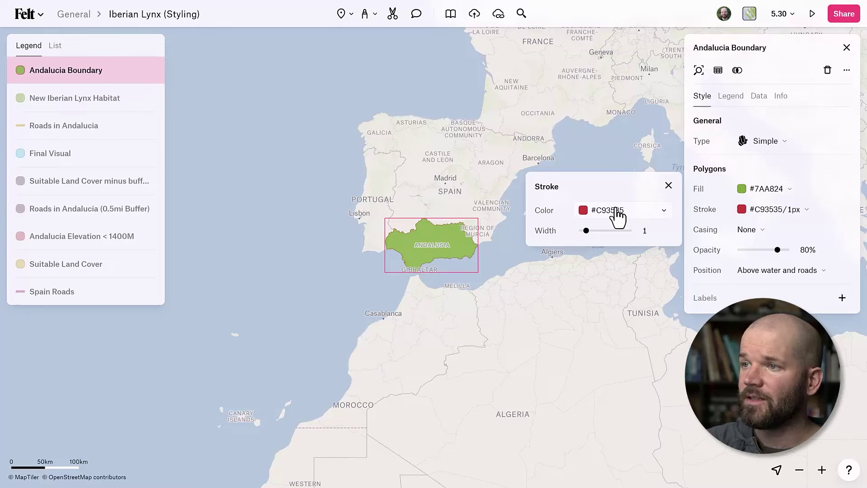
pyautogui.click(617, 211)
pyautogui.click(390, 139)
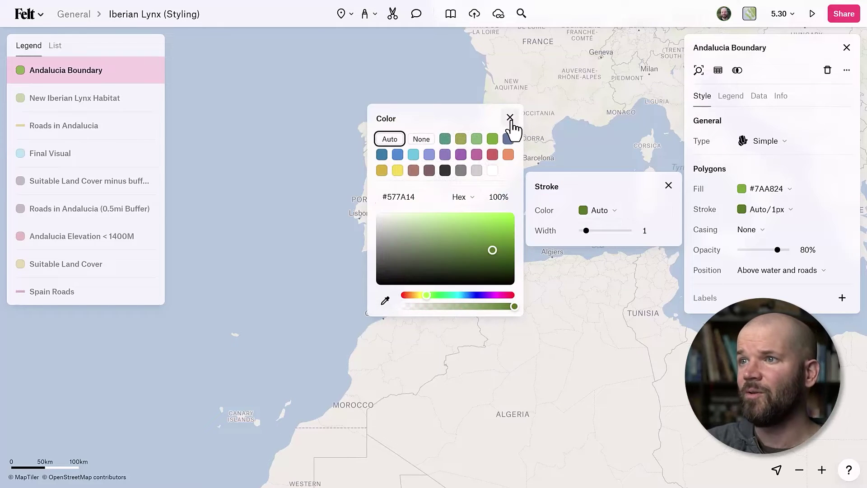
pyautogui.click(510, 118)
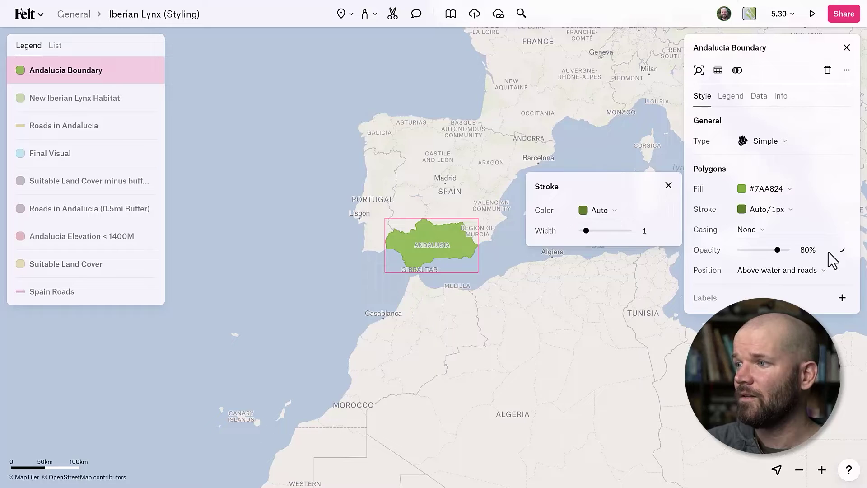
# - Make the Andalucia Boundary opacity vary from 80% at zoom 3 to 0% at zoom 7, and preview the map at zoom 6.3
pyautogui.click(841, 250)
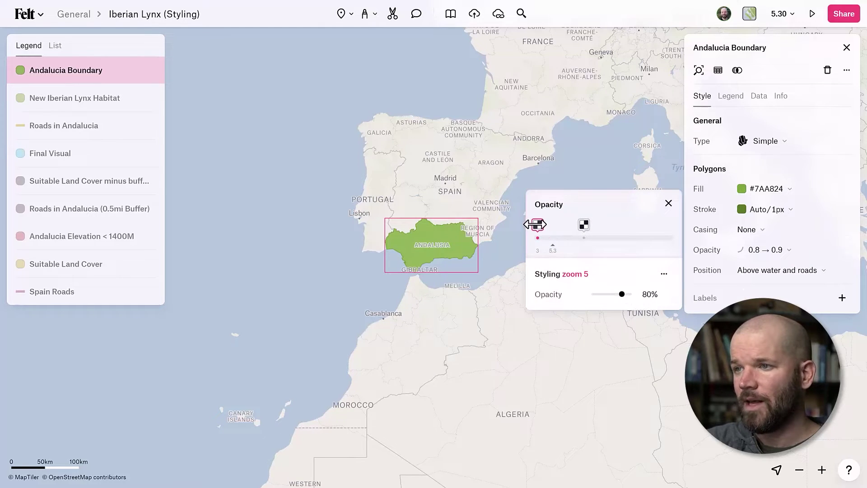
pyautogui.moveTo(588, 225); pyautogui.dragTo(563, 224)
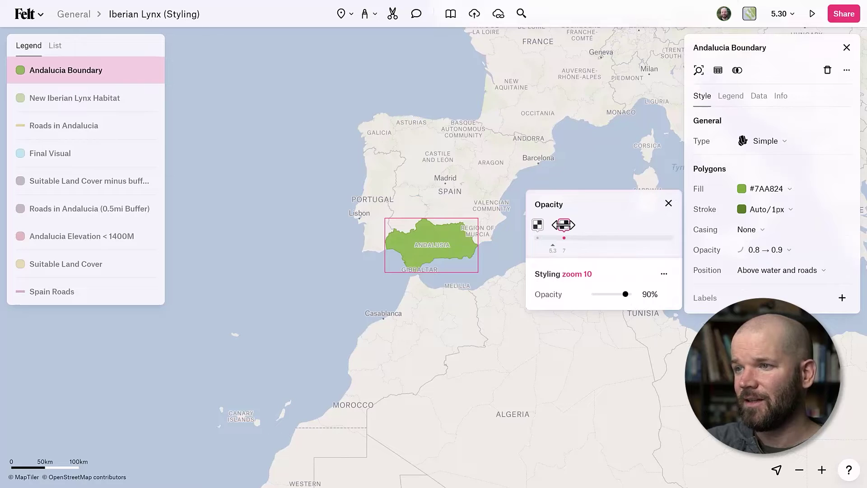
pyautogui.click(649, 294)
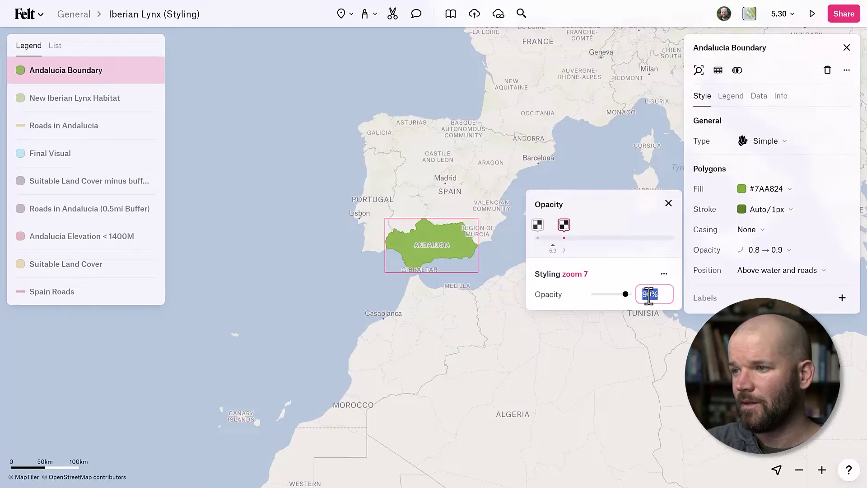
pyautogui.write('0')
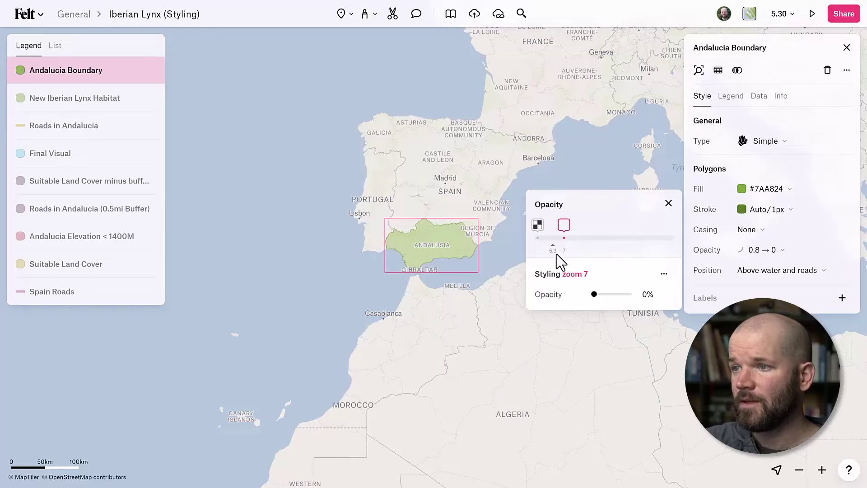
pyautogui.moveTo(547, 245)
pyautogui.mouseDown()
pyautogui.moveTo(536, 244)
pyautogui.moveTo(571, 245)
pyautogui.moveTo(559, 244)
pyautogui.mouseUp()
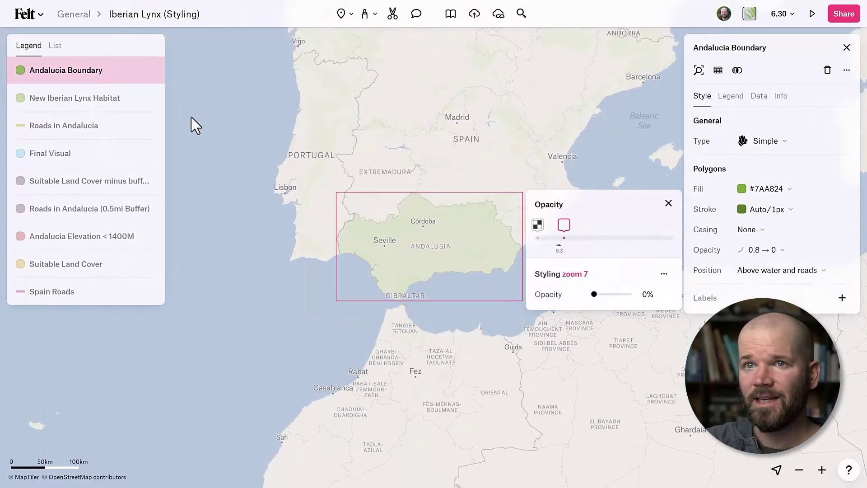
# - Show the New Iberian Lynx Habitat layer and preview its blend with the boundary at map zooms down to 5.7 and back to 6.2
pyautogui.click(151, 99)
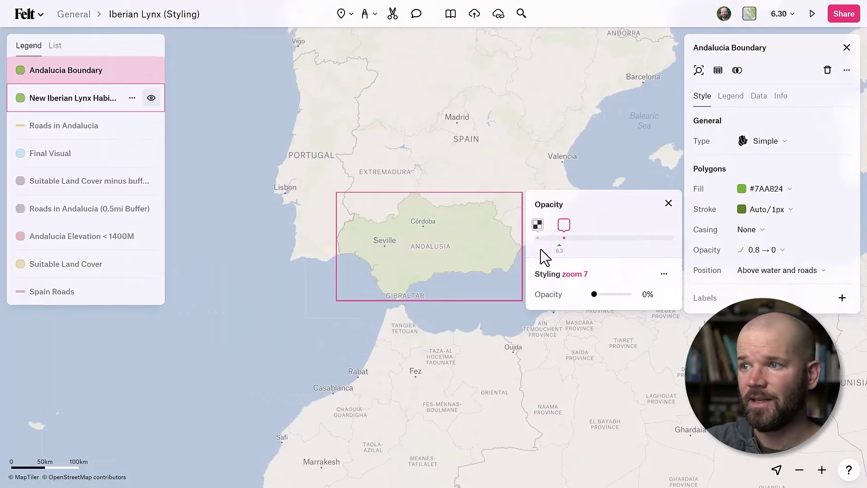
pyautogui.moveTo(556, 246); pyautogui.dragTo(536, 248)
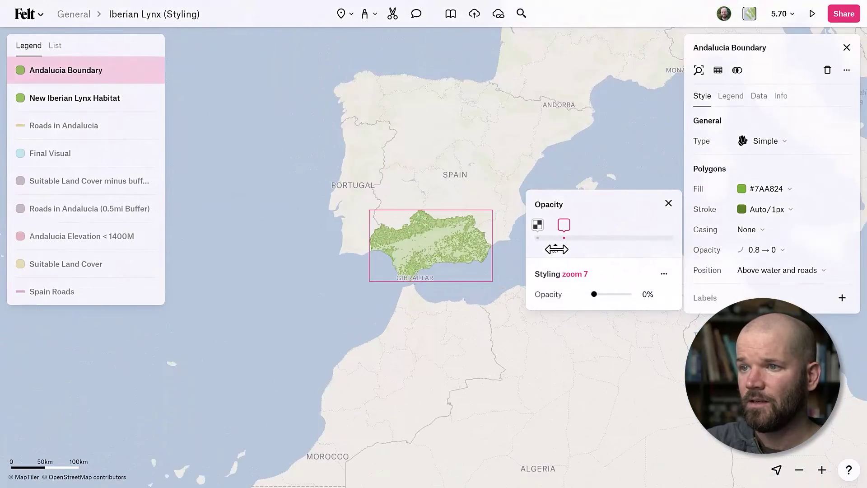
pyautogui.moveTo(563, 249)
pyautogui.mouseDown()
pyautogui.moveTo(542, 246)
pyautogui.moveTo(559, 246)
pyautogui.mouseUp()
# - Move the 0% opacity stop of the New Iberian Lynx Habitat layer to zoom 4
pyautogui.click(96, 102)
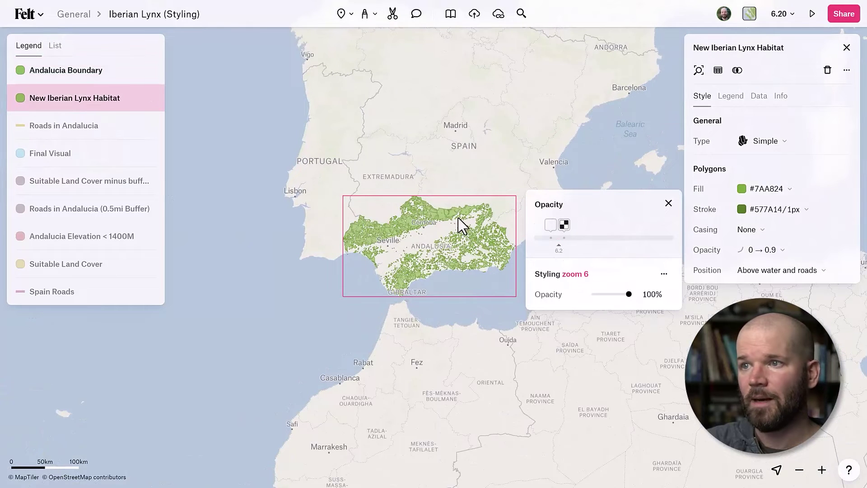
pyautogui.click(549, 224)
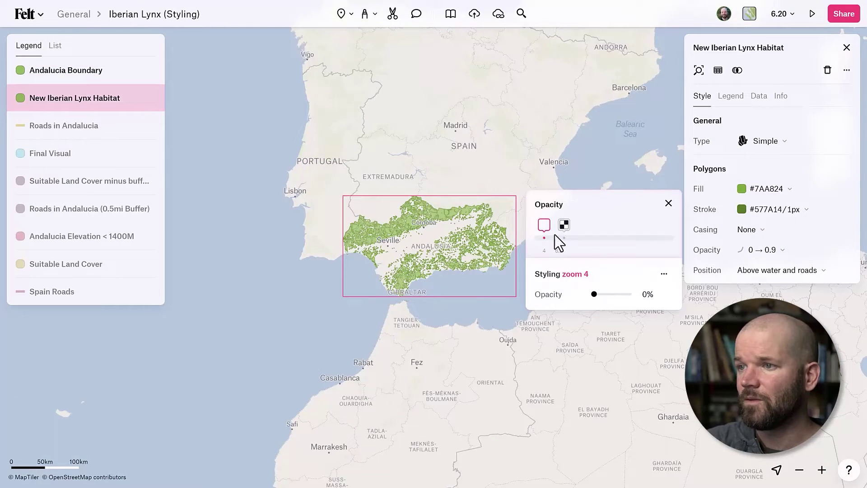
# - Finish the zoom-based opacity styling of the New Iberian Lynx Habitat layer and show the Roads in Andalucia layer
pyautogui.moveTo(557, 247)
pyautogui.mouseDown()
pyautogui.moveTo(537, 246)
pyautogui.moveTo(569, 248)
pyautogui.moveTo(541, 246)
pyautogui.mouseUp()
pyautogui.press('Escape')
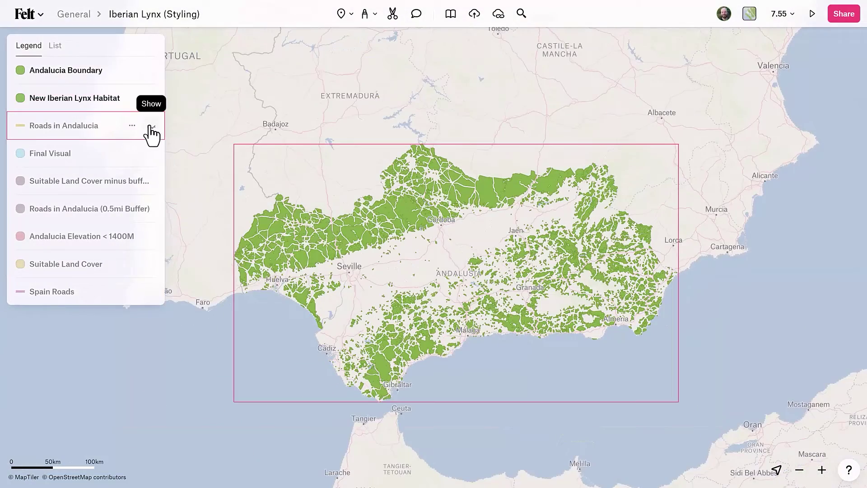
pyautogui.click(151, 128)
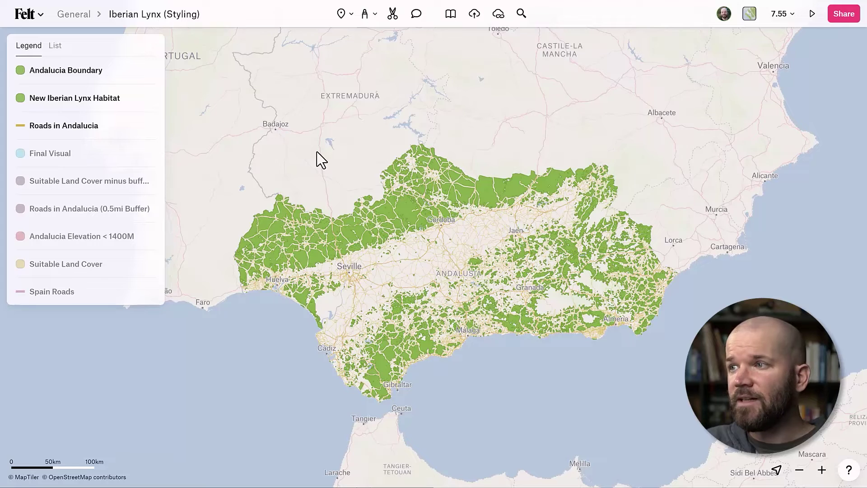
# - Add Iberian Lynx 05.png from the 05-graphics folder to the map and position it over western Andalucia near Huelva
pyautogui.hotkey('alt', 'Tab')
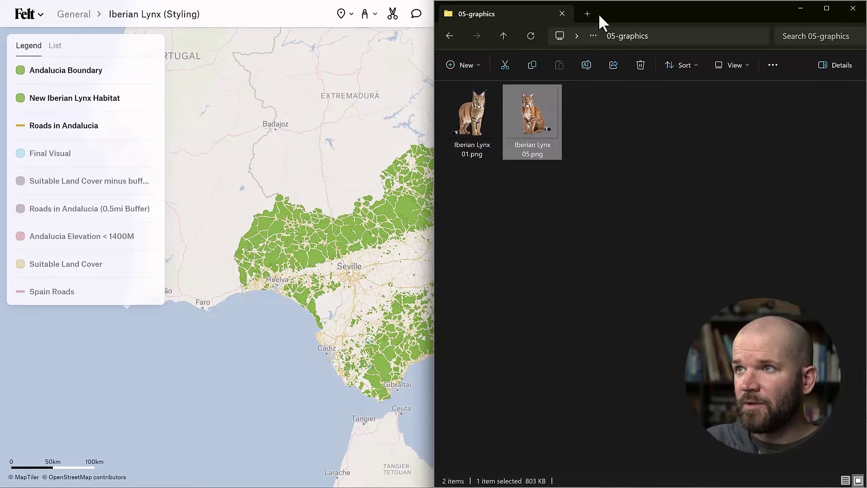
pyautogui.moveTo(599, 14); pyautogui.dragTo(719, 261)
pyautogui.moveTo(638, 354); pyautogui.dragTo(289, 250)
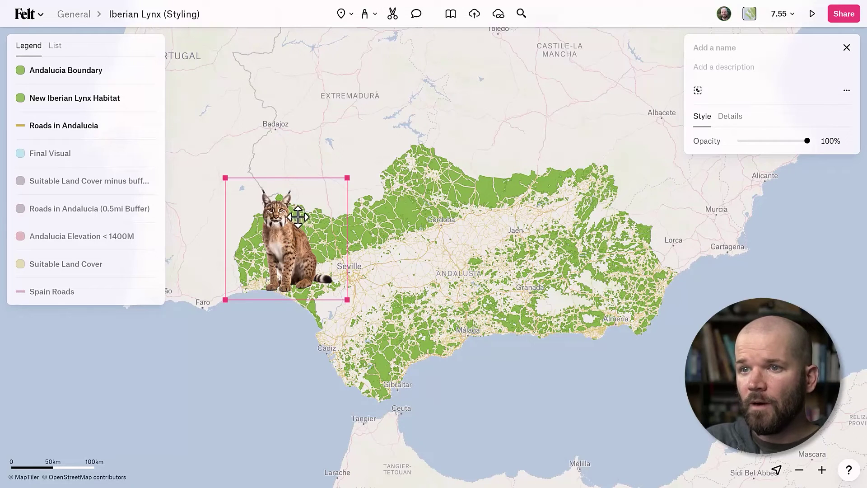
pyautogui.moveTo(297, 218)
pyautogui.mouseDown()
pyautogui.moveTo(298, 187)
pyautogui.moveTo(288, 211)
pyautogui.mouseUp()
# - Add Iberian Lynx 01.png enlarged over eastern Andalucia and shift the seated lynx image in the west slightly northwest
pyautogui.hotkey('alt', 'Tab')
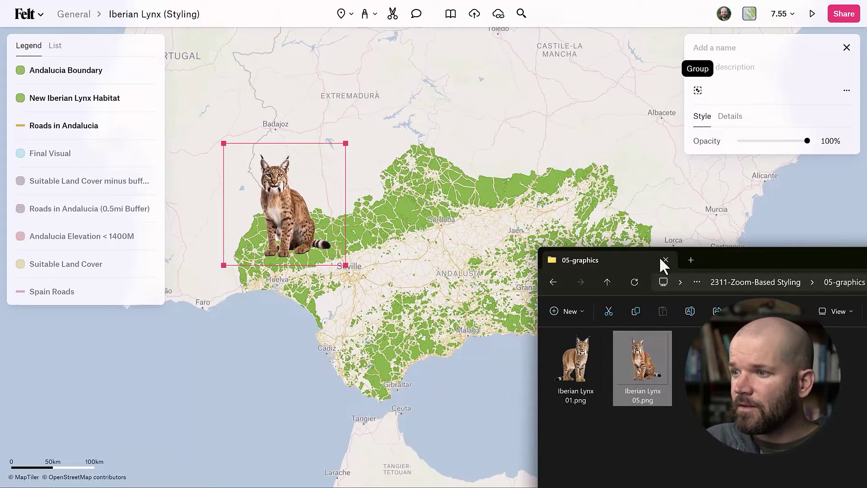
pyautogui.moveTo(573, 360); pyautogui.dragTo(611, 245)
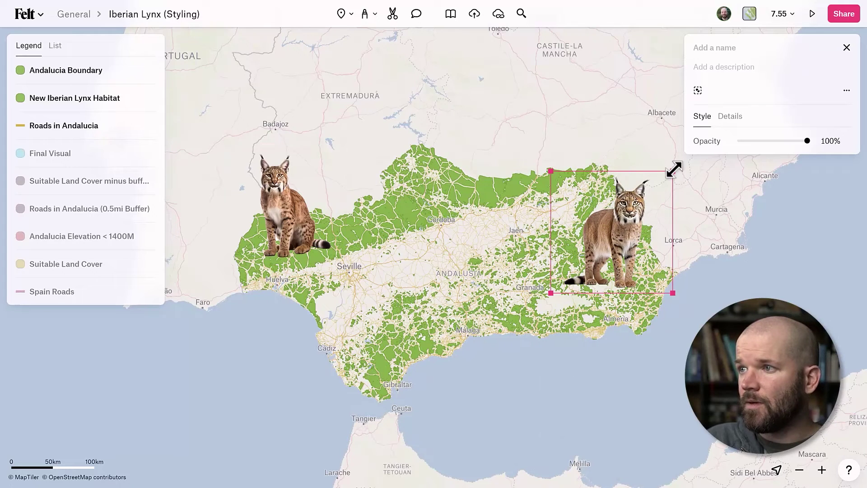
pyautogui.moveTo(674, 171); pyautogui.dragTo(724, 120)
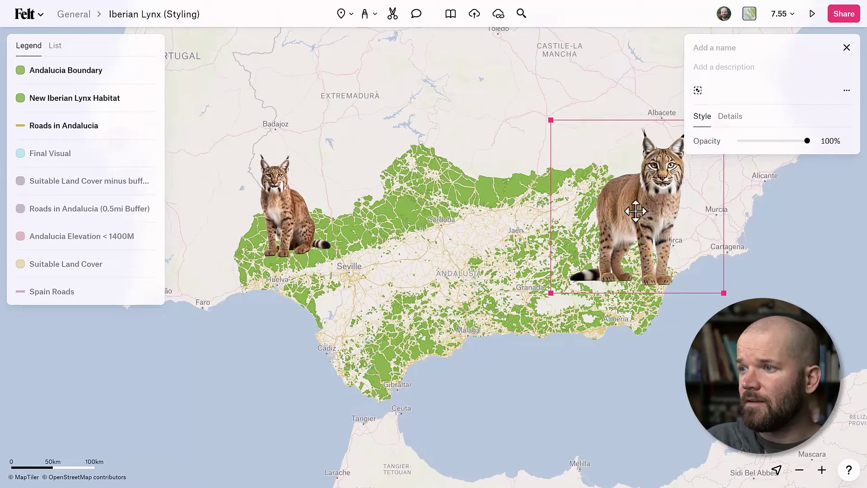
pyautogui.moveTo(635, 211); pyautogui.dragTo(618, 222)
pyautogui.click(287, 234)
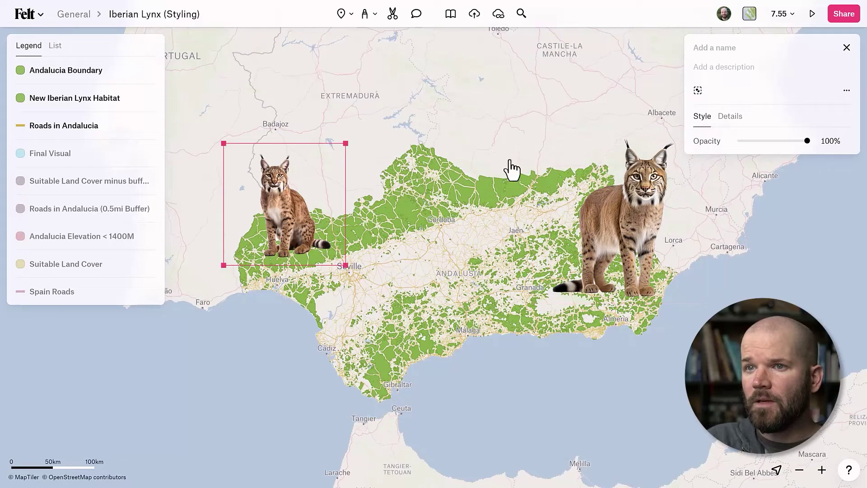
pyautogui.moveTo(557, 108); pyautogui.dragTo(533, 136)
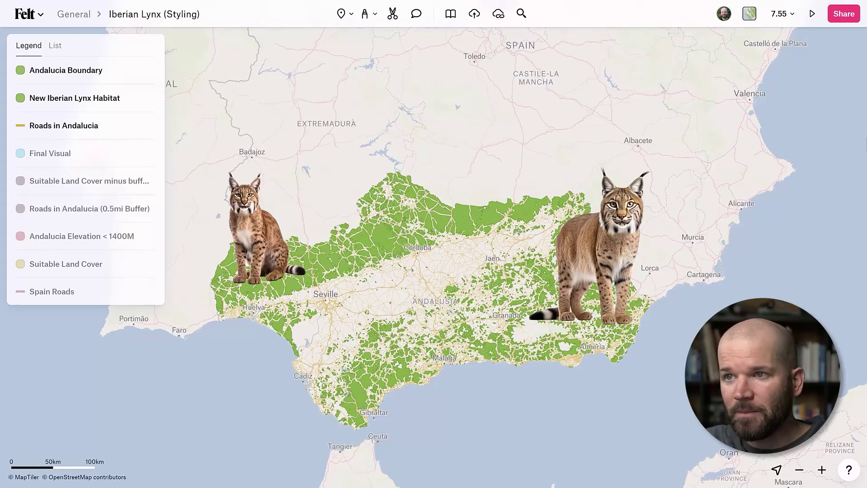
# - Preview the styled map in full screen, zooming out to all of Europe and back in to Andalucia
pyautogui.press('super+period')
pyautogui.scroll(-5, 424, 269)
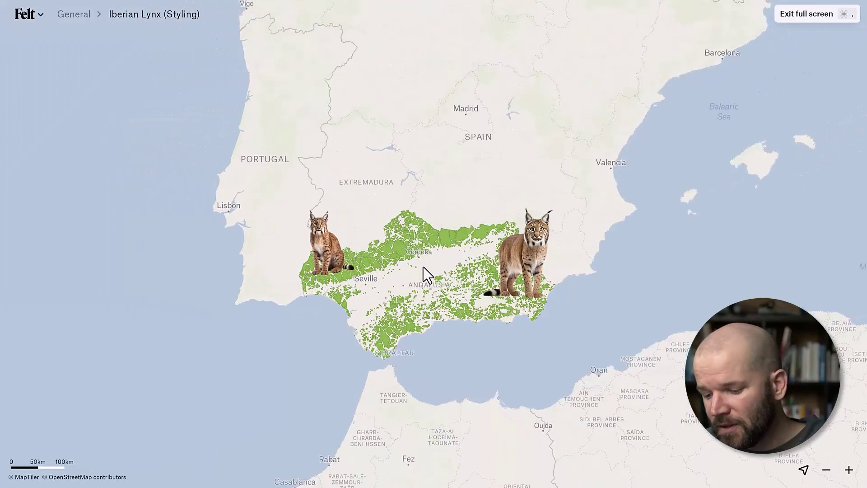
pyautogui.scroll(-10, 424, 267)
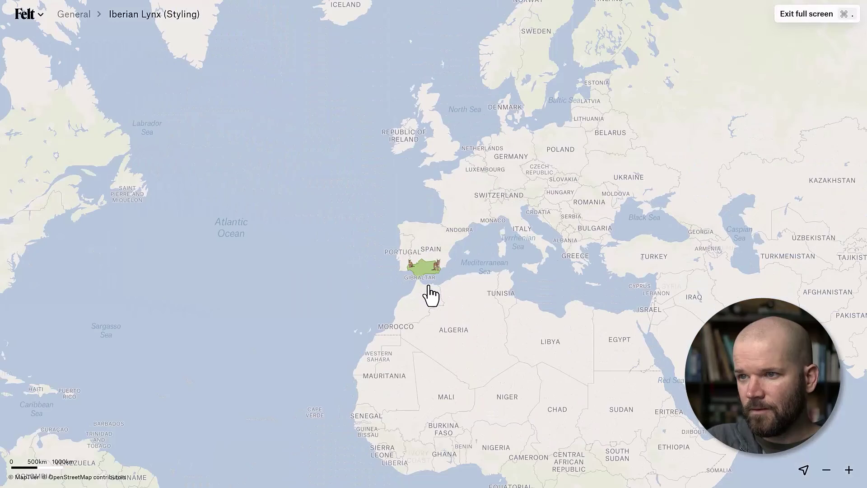
pyautogui.scroll(10, 427, 267)
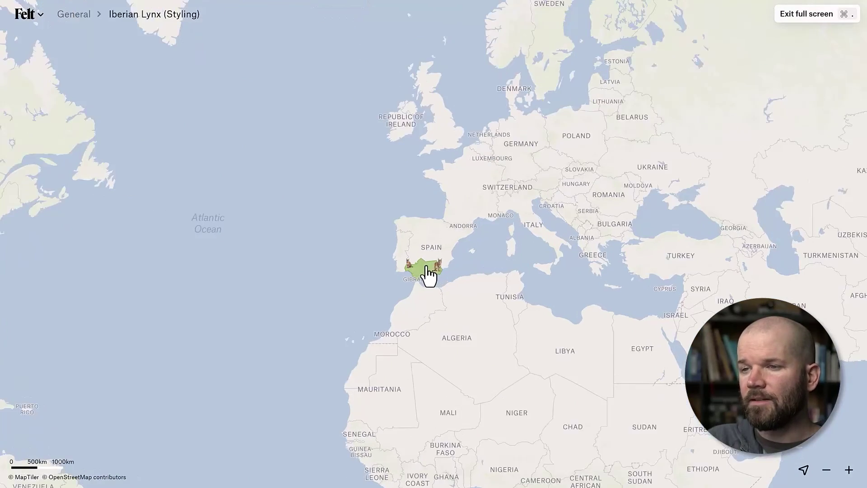
pyautogui.scroll(5, 407, 301)
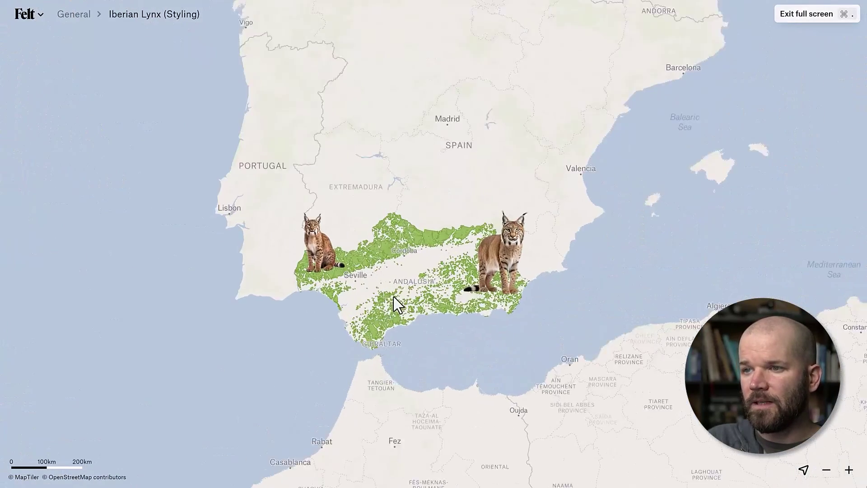
pyautogui.scroll(2, 371, 289)
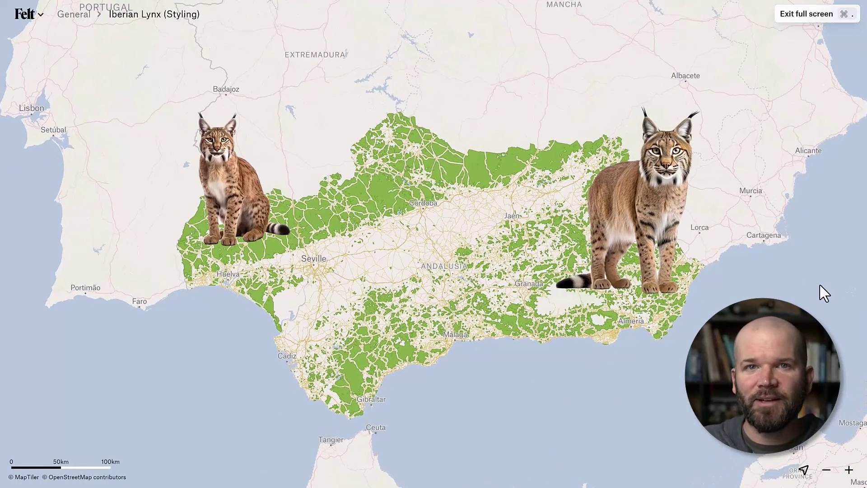
pyautogui.moveTo(474, 240); pyautogui.dragTo(464, 241)
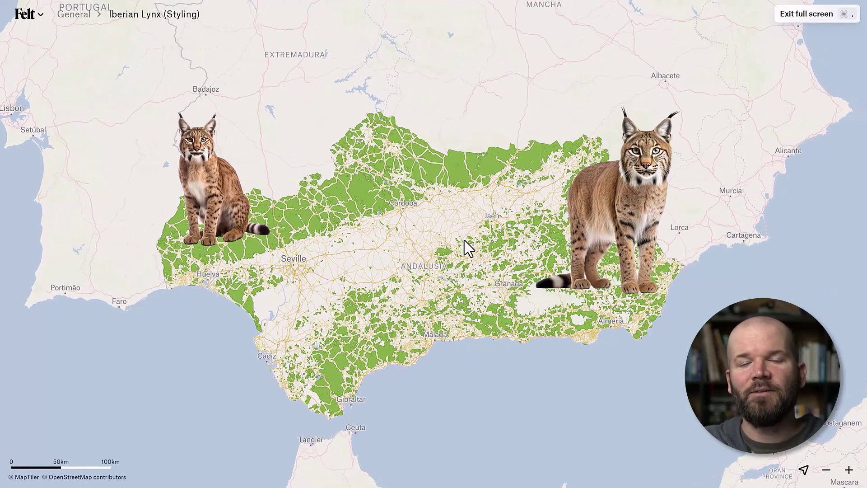